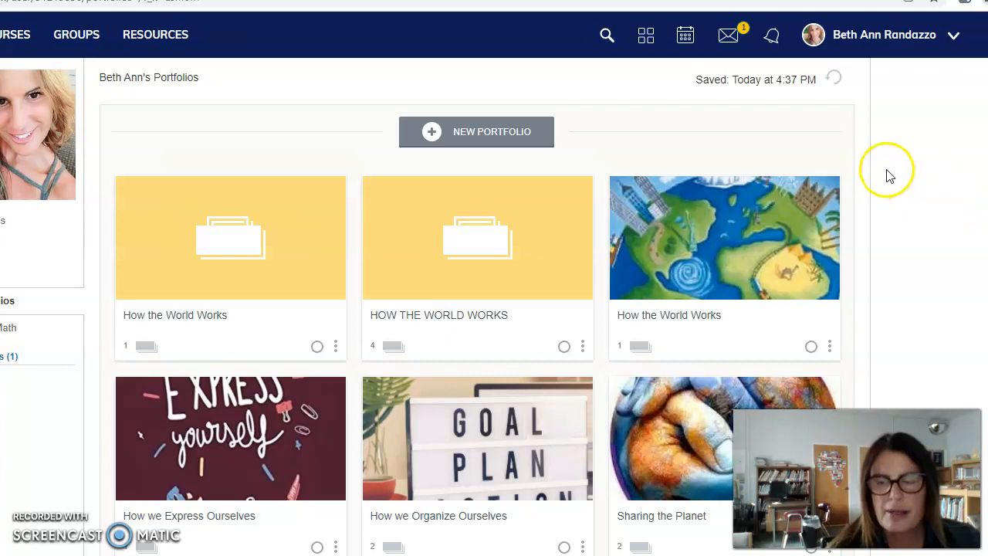
Open your own Schoology profile page from the account menu beside your user name.
{"action": "left_click", "coordinate": [956, 45]}
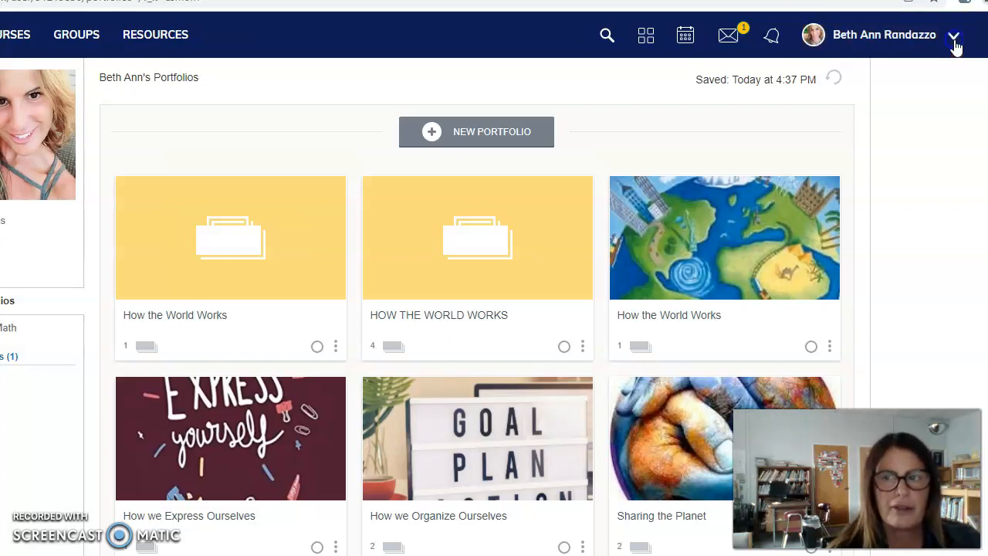
{"action": "left_click", "coordinate": [836, 79]}
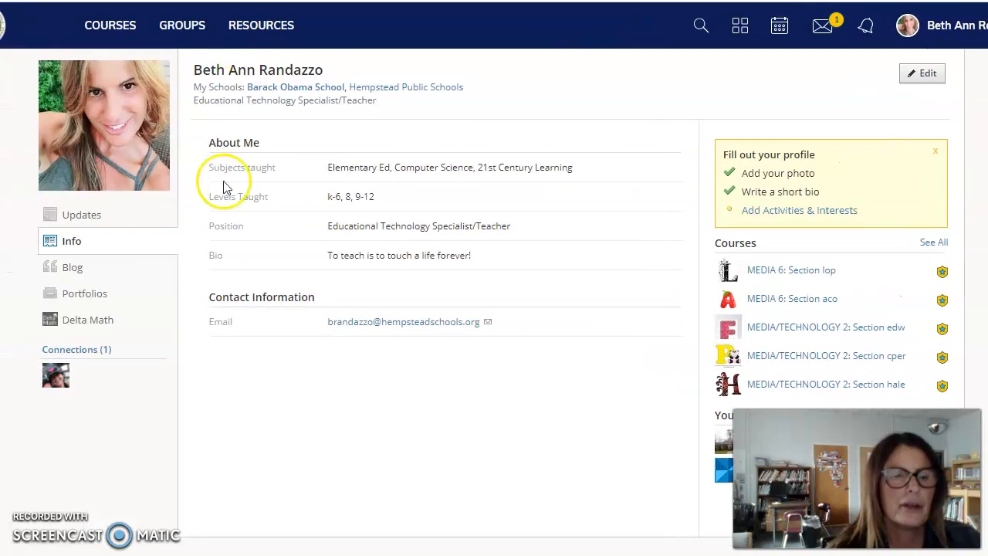
Create a new, untitled portfolio from the Portfolios list and start on its title.
{"action": "left_click", "coordinate": [84, 306]}
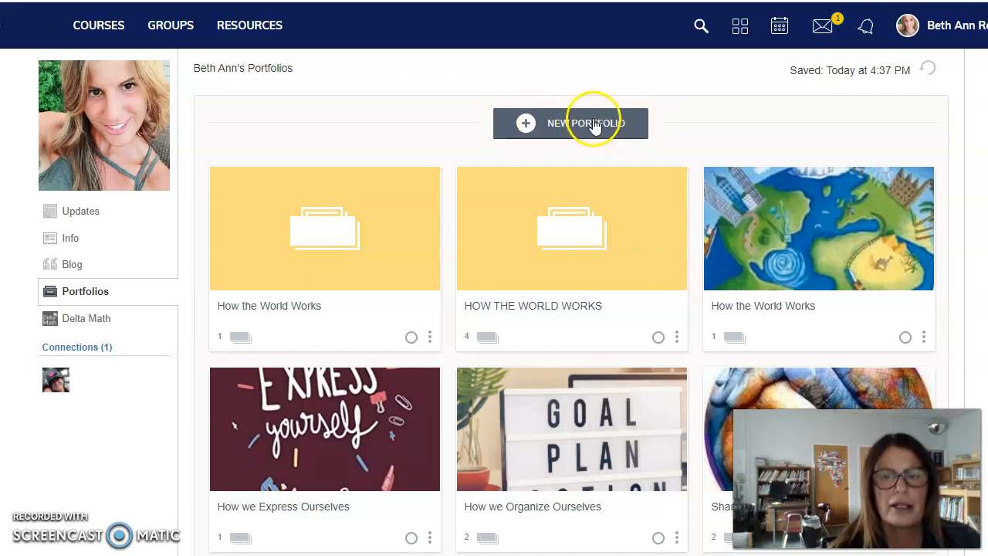
{"action": "left_click", "coordinate": [595, 123]}
{"action": "left_click", "coordinate": [469, 123]}
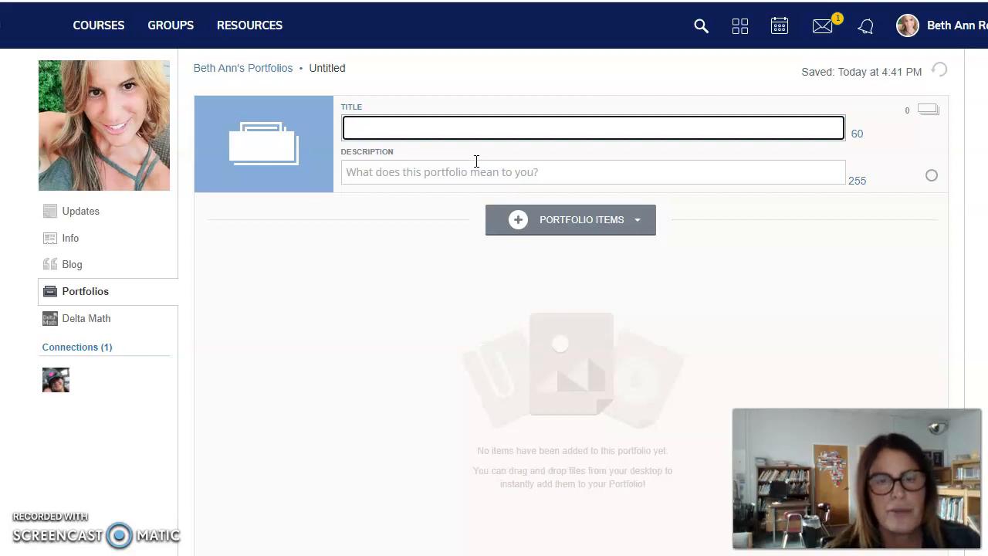
Change the portfolio cover image colour from blue to teal.
{"action": "left_click", "coordinate": [285, 154]}
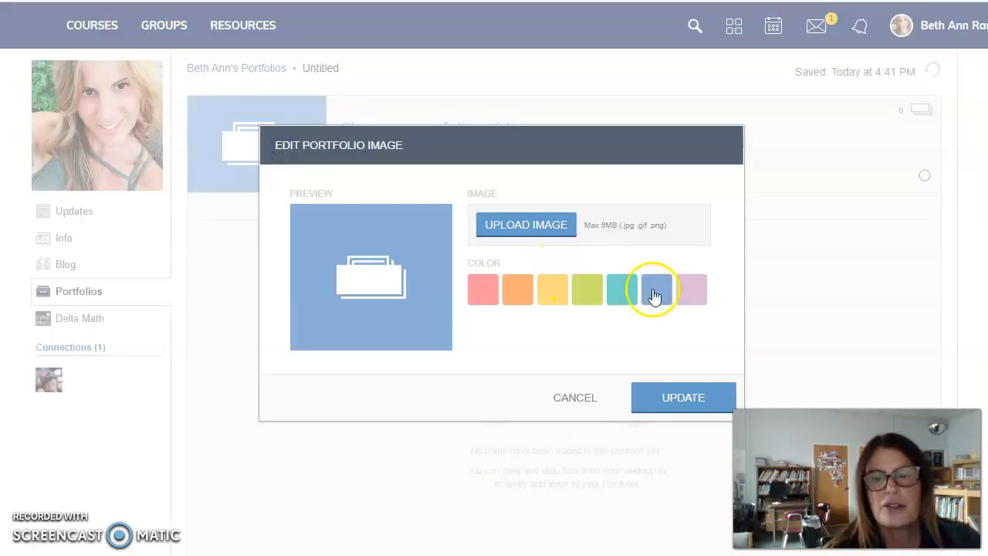
{"action": "left_click", "coordinate": [628, 291]}
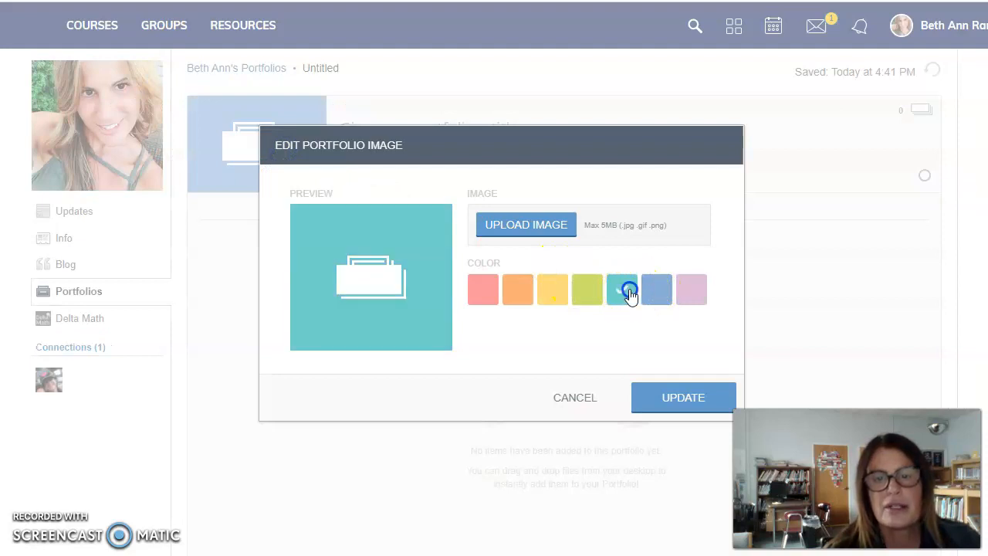
{"action": "left_click", "coordinate": [669, 399]}
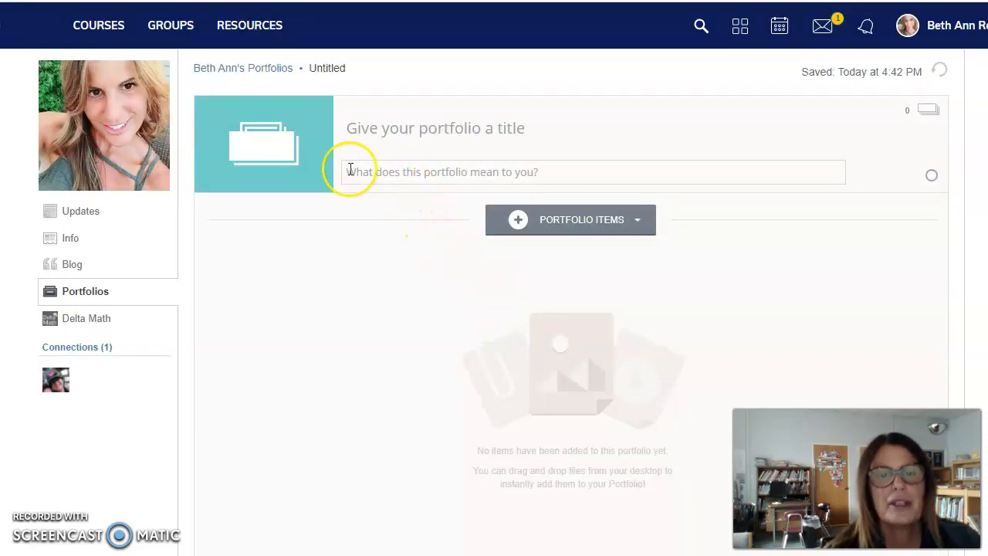
{"action": "left_click", "coordinate": [309, 151]}
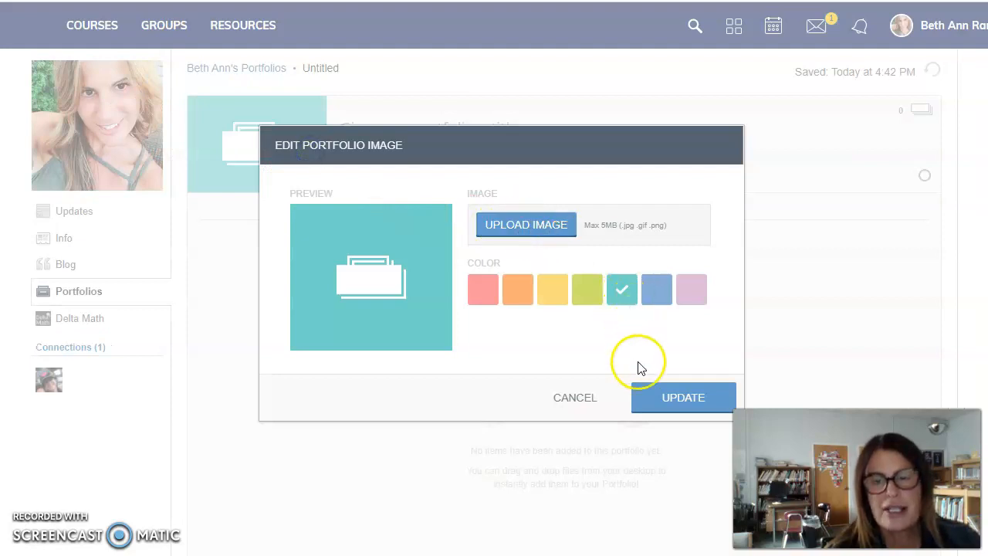
{"action": "left_click", "coordinate": [658, 405]}
{"action": "left_click", "coordinate": [421, 128]}
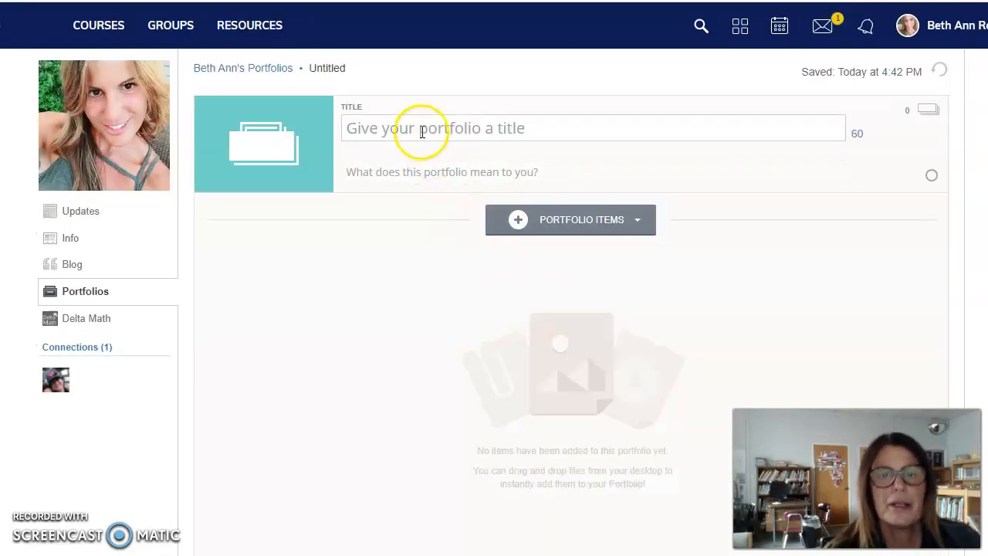
Title the portfolio 'Sharing The Planet' with the description 'My Culminating Project'.
{"action": "type", "text": "S"}
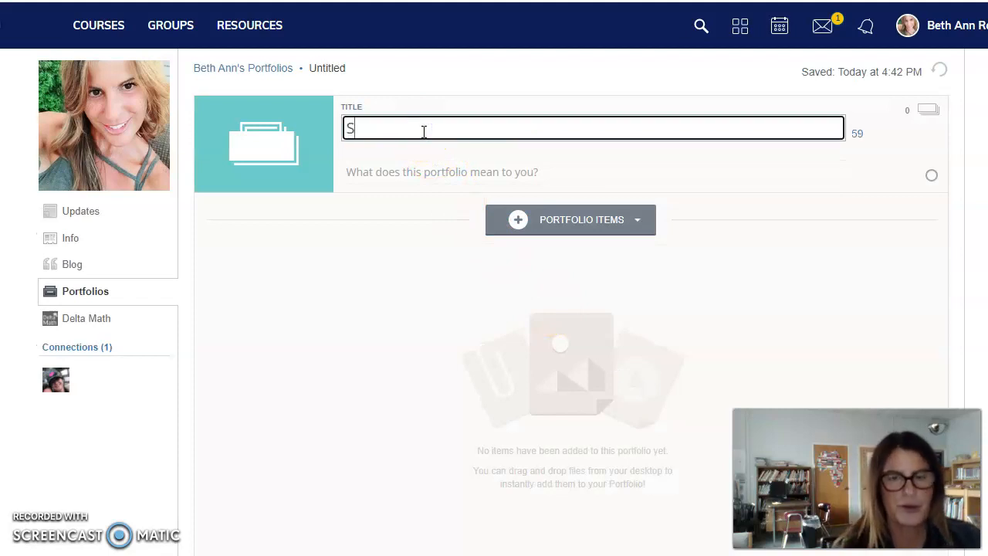
{"action": "type", "text": "haring T"}
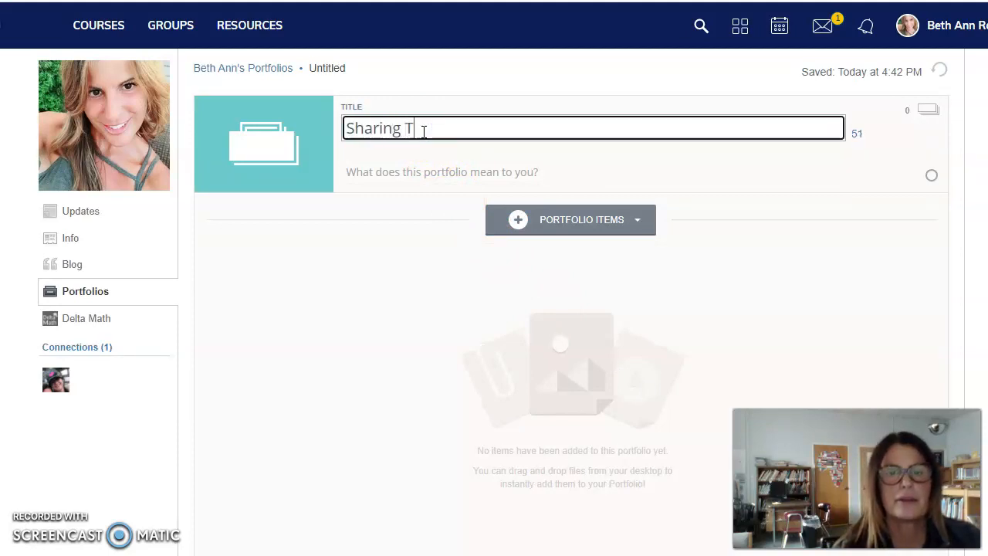
{"action": "type", "text": "he Planet"}
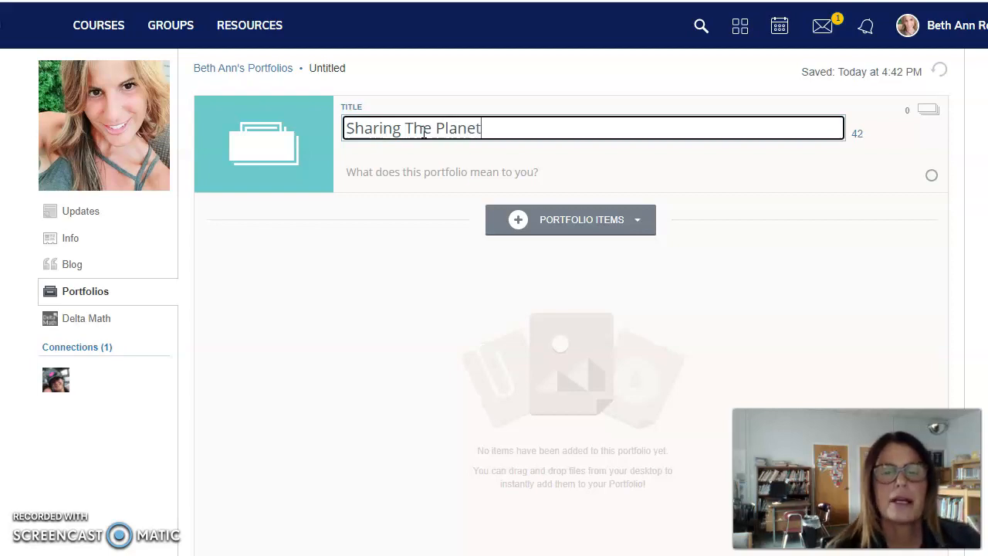
{"action": "left_click", "coordinate": [445, 176]}
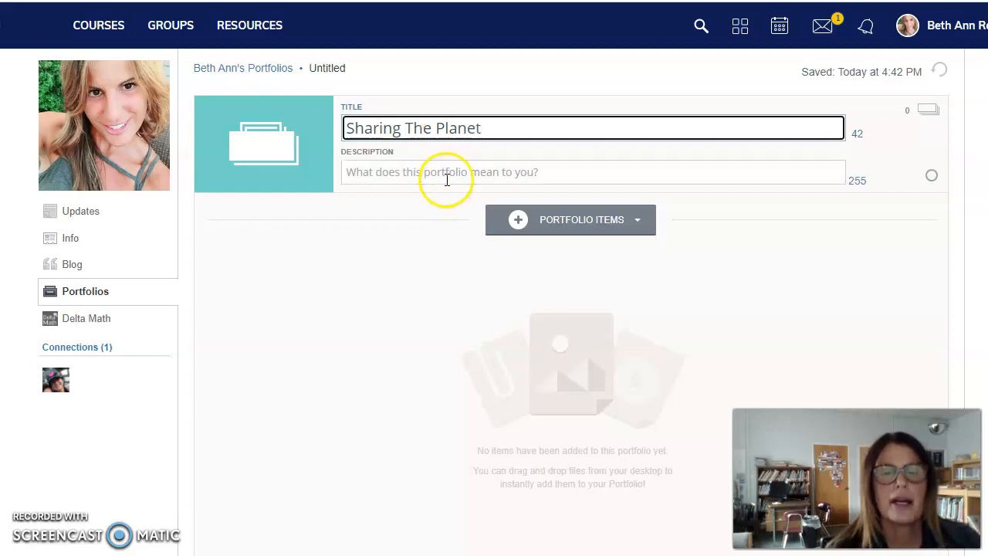
{"action": "type", "text": "My "}
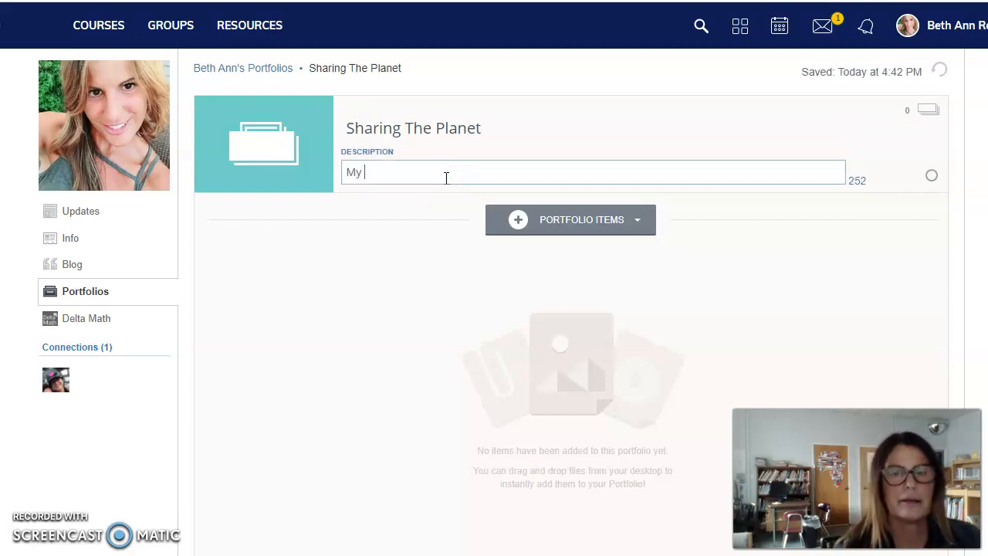
{"action": "type", "text": "Culminating Project"}
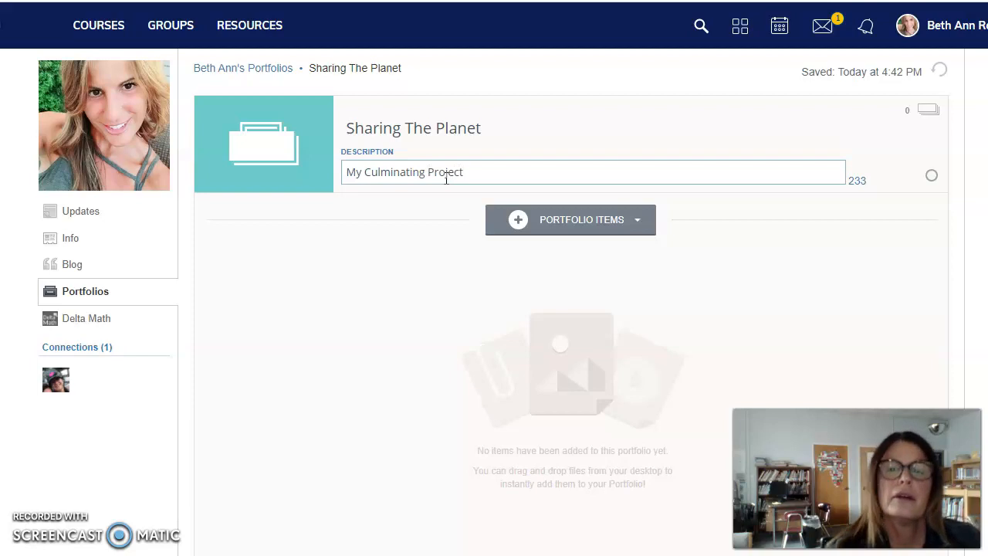
{"action": "left_click", "coordinate": [639, 224]}
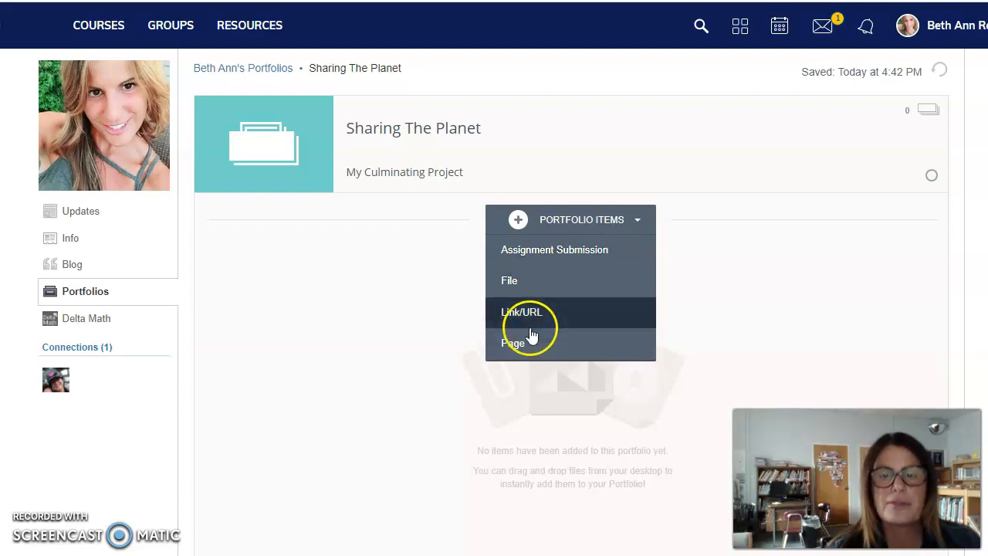
Add a blank Page item to the portfolio and bring up the Insert Content options.
{"action": "left_click", "coordinate": [521, 352]}
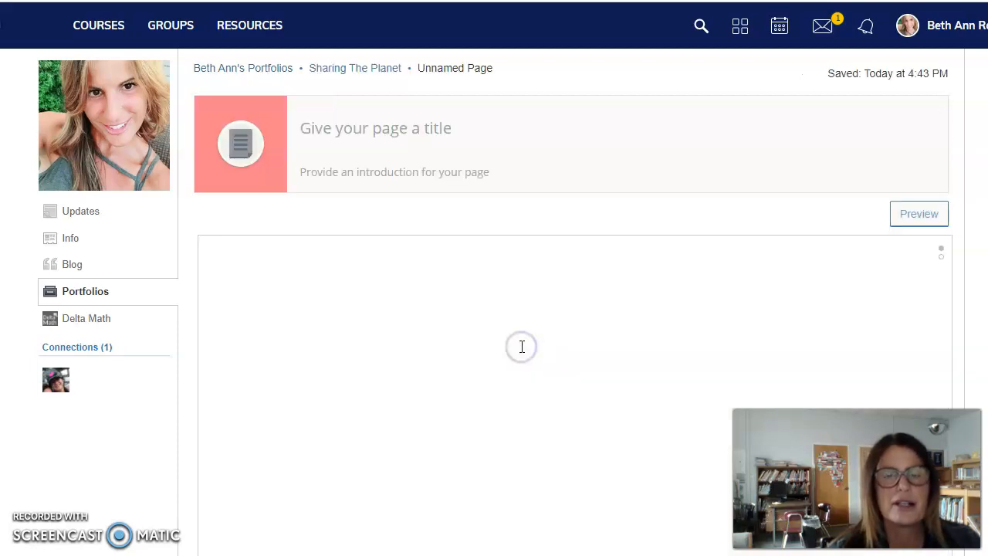
{"action": "left_click", "coordinate": [337, 298]}
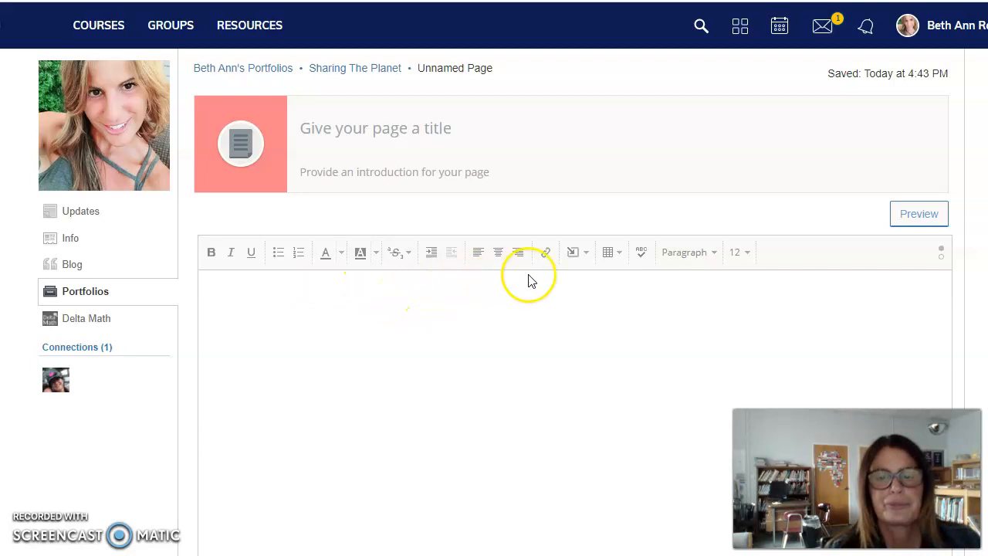
{"action": "left_click", "coordinate": [587, 256]}
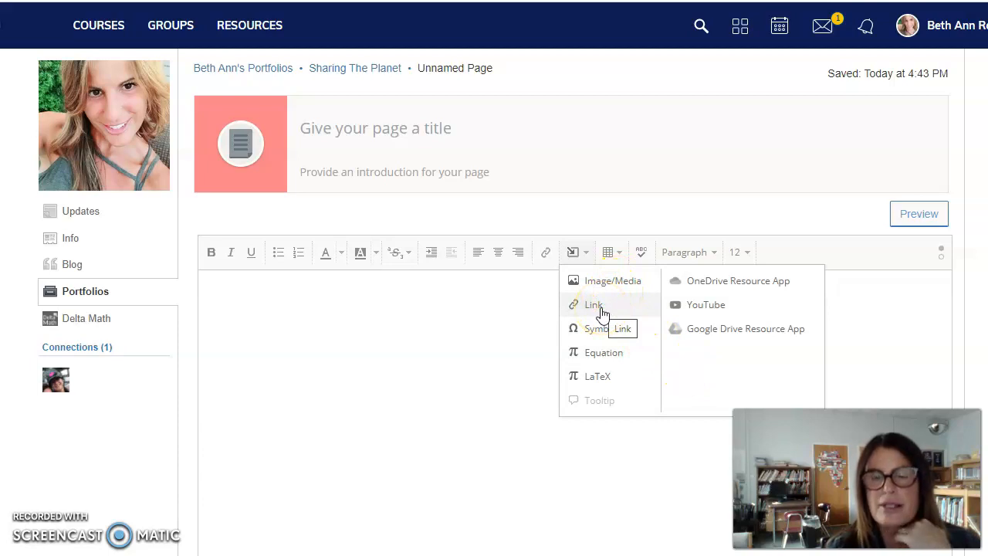
Browse the OneDrive Resource App and tick 1st_grade_research_template (1) (1).pptx for import.
{"action": "left_click", "coordinate": [698, 281]}
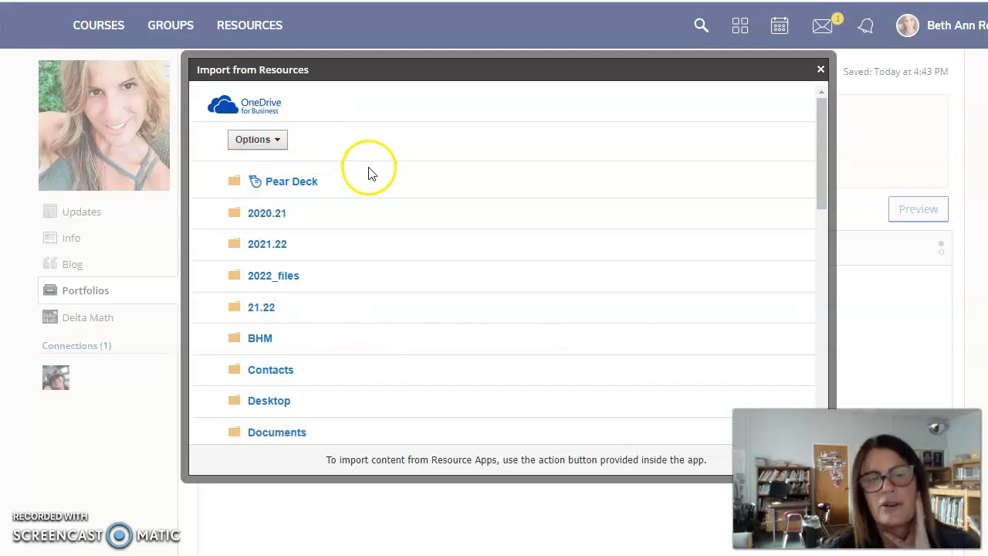
{"action": "scroll", "coordinate": [338, 194], "scroll_direction": "down", "scroll_amount": 10}
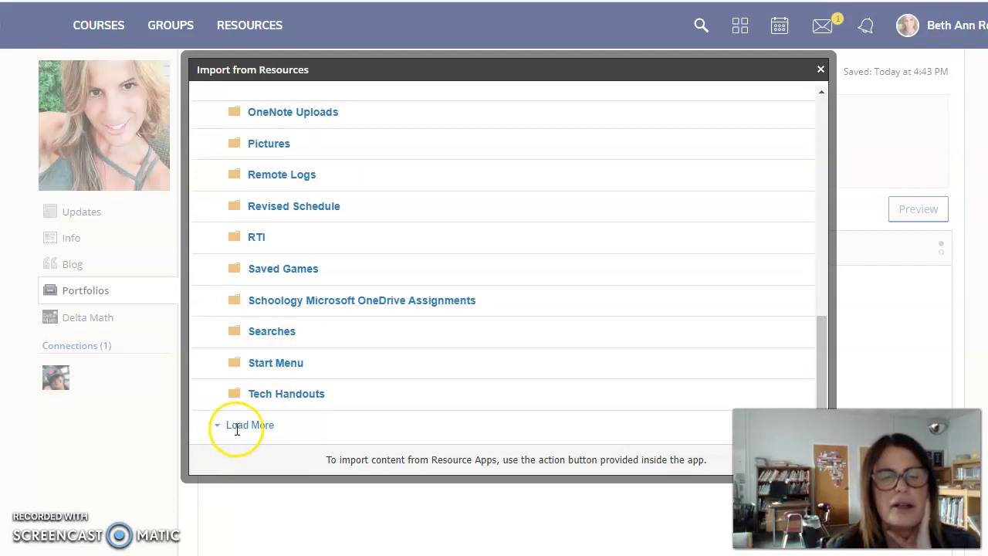
{"action": "left_click", "coordinate": [220, 425]}
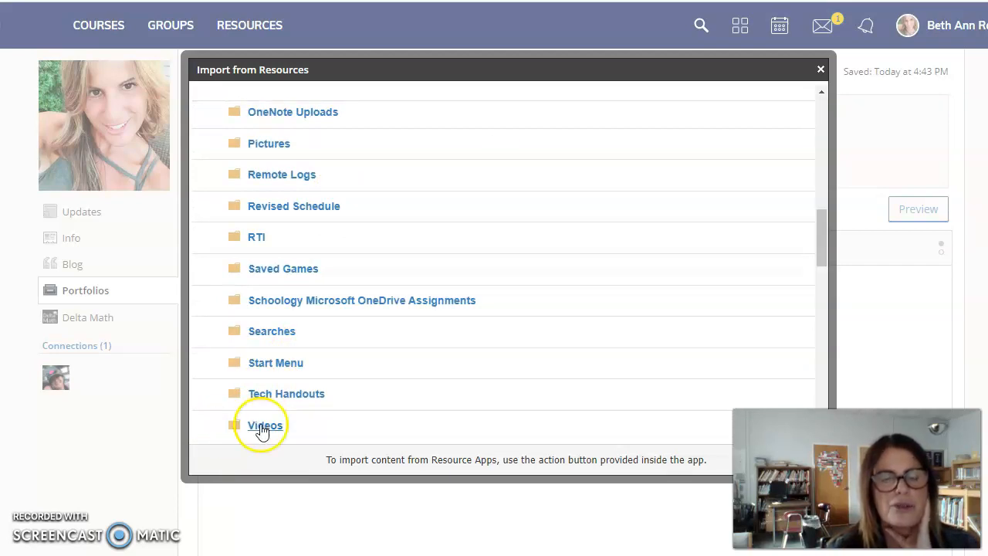
{"action": "scroll", "coordinate": [332, 386], "scroll_direction": "down", "scroll_amount": 2}
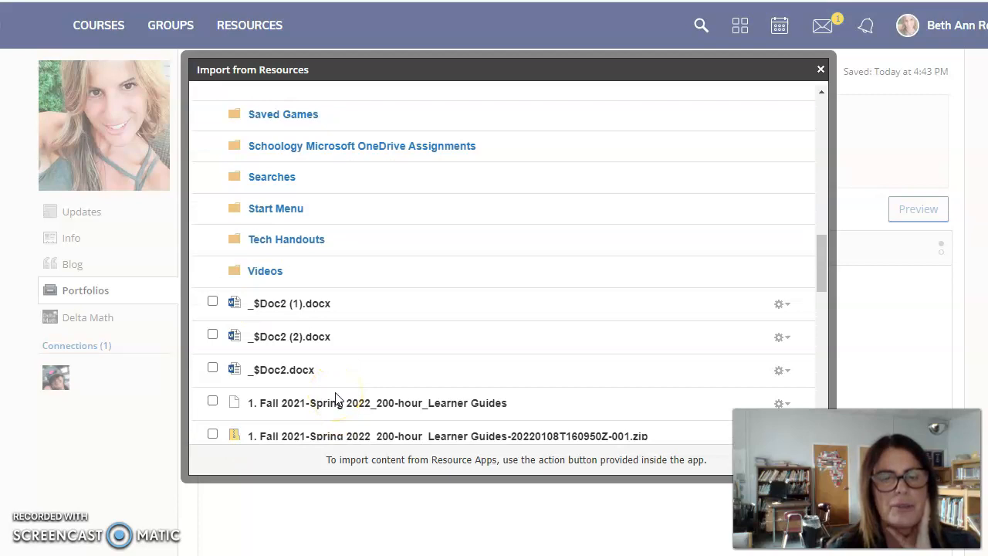
{"action": "scroll", "coordinate": [336, 398], "scroll_direction": "down", "scroll_amount": 1}
{"action": "scroll", "coordinate": [337, 396], "scroll_direction": "down", "scroll_amount": 3}
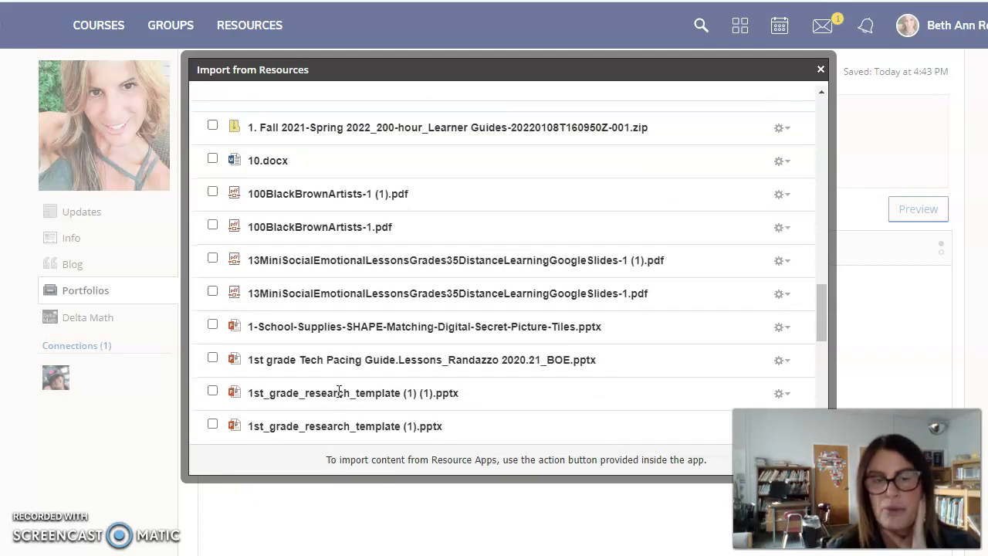
{"action": "left_click", "coordinate": [378, 326]}
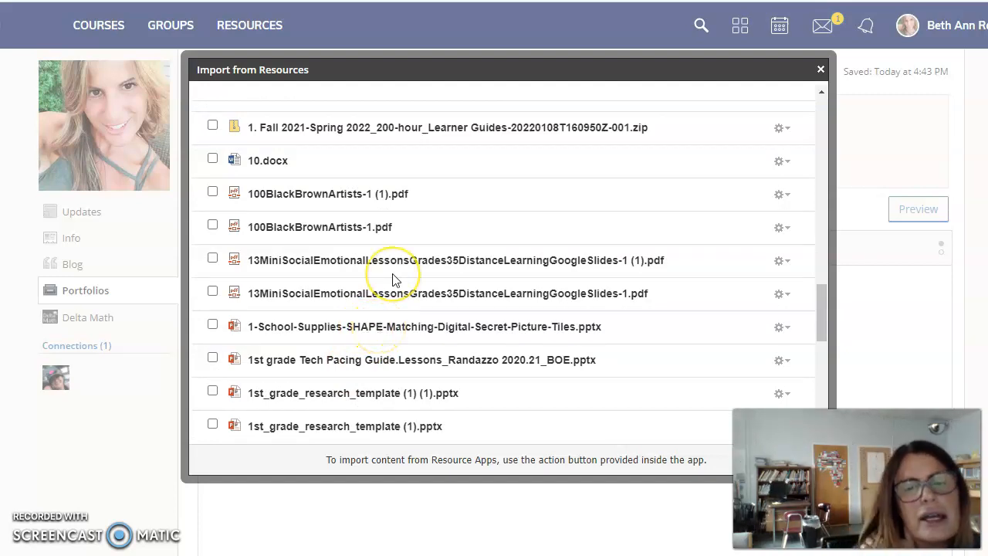
{"action": "scroll", "coordinate": [390, 285], "scroll_direction": "down", "scroll_amount": 3}
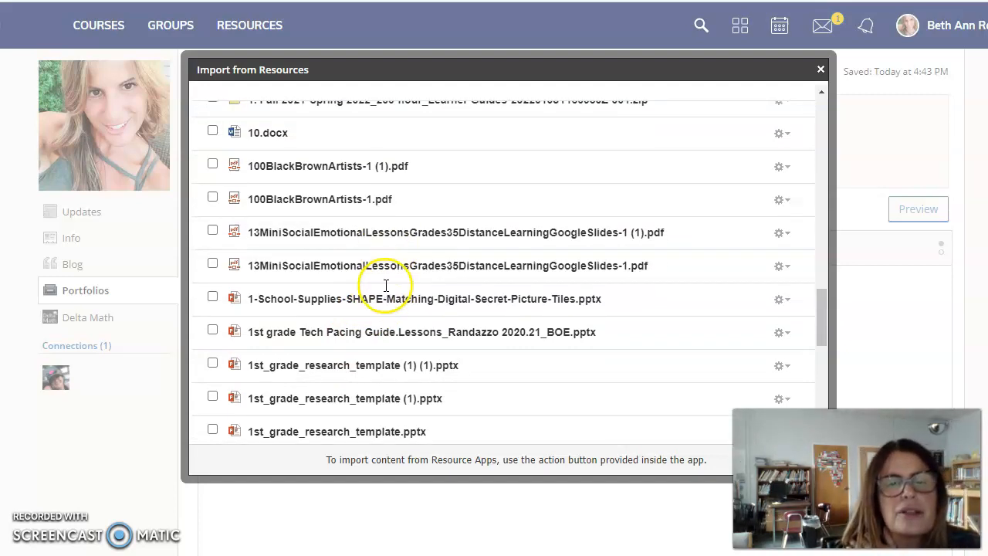
{"action": "left_click", "coordinate": [213, 314]}
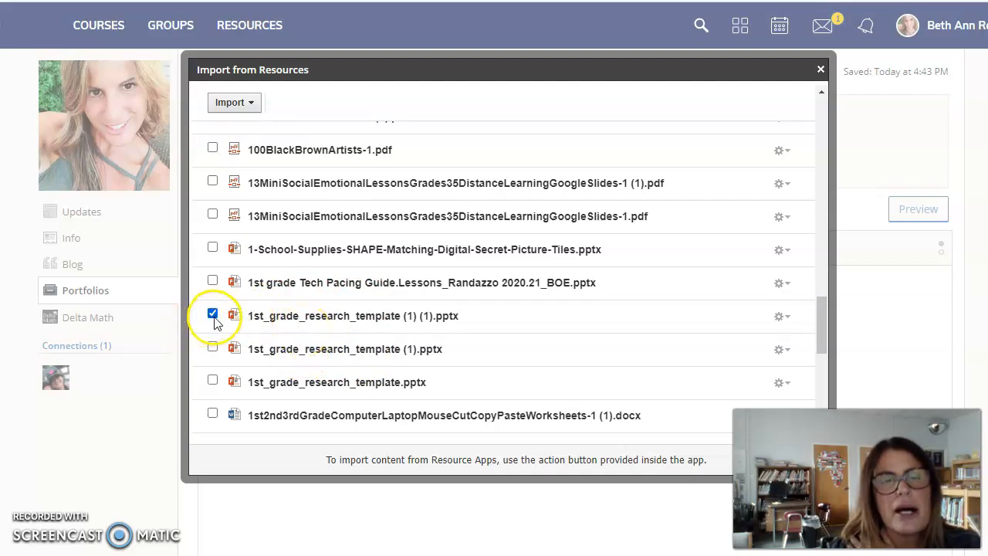
Import 1st_grade_research_template (1) (1).pptx into the page as a private link.
{"action": "left_click", "coordinate": [247, 108]}
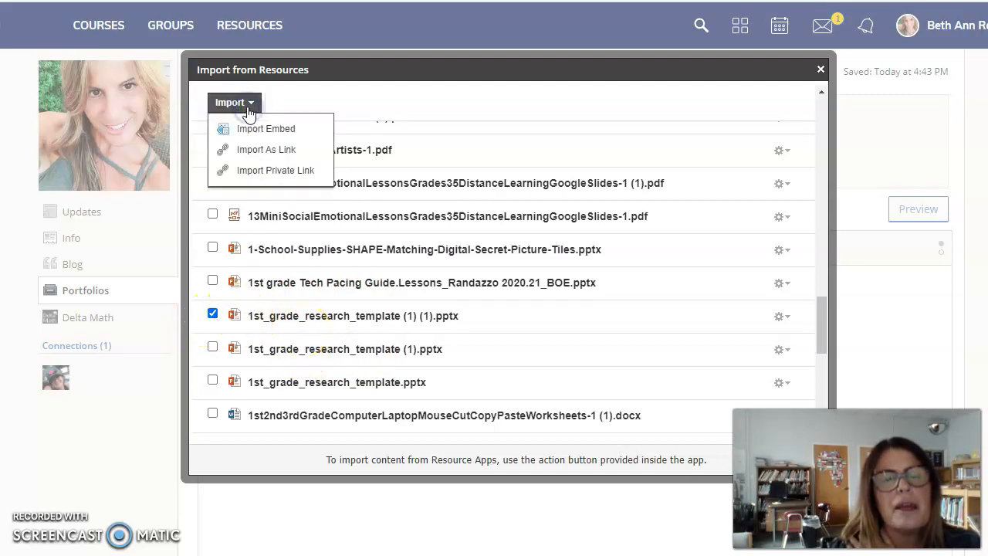
{"action": "left_click", "coordinate": [288, 172]}
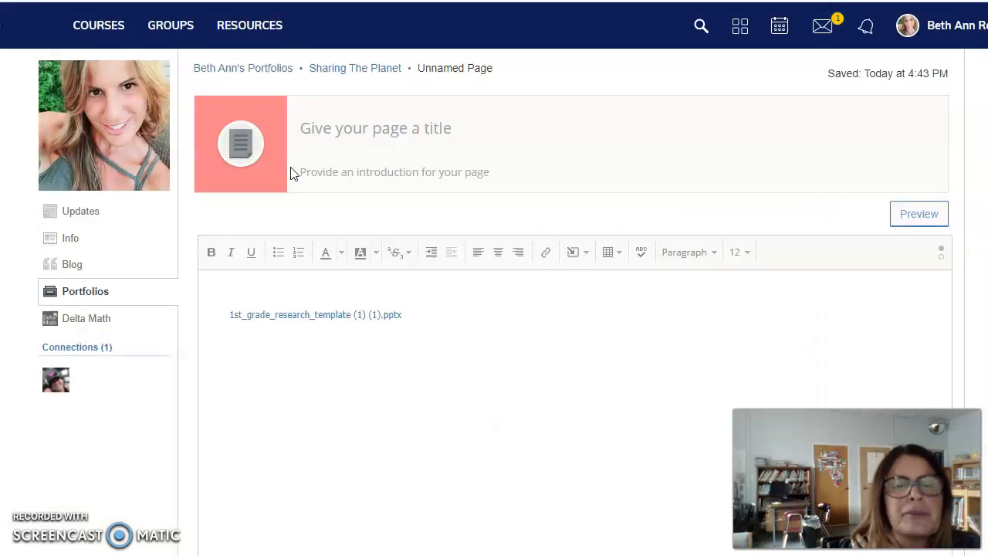
Open the 1st_grade_research_template (1) (1).pptx link in a new window.
{"action": "right_click", "coordinate": [389, 315]}
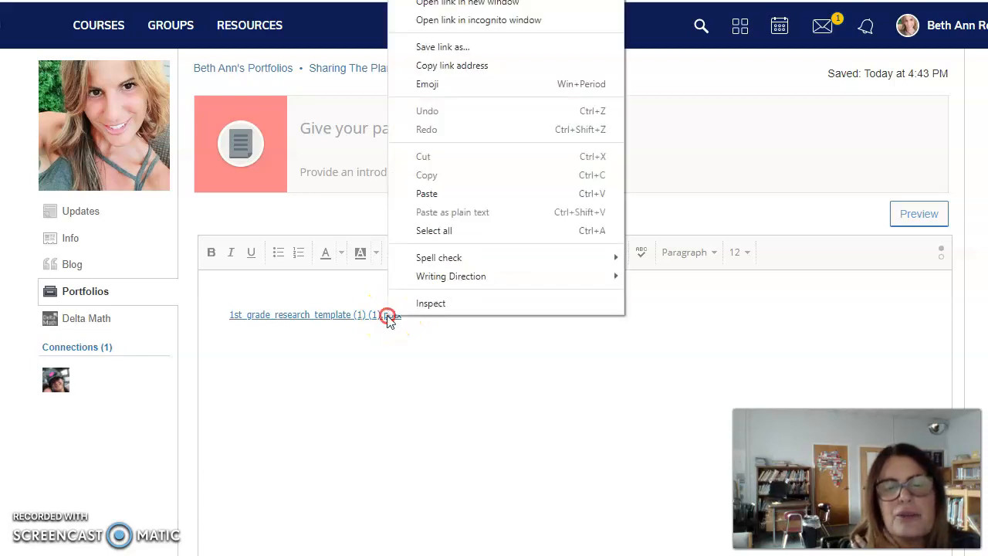
{"action": "left_click", "coordinate": [498, 6]}
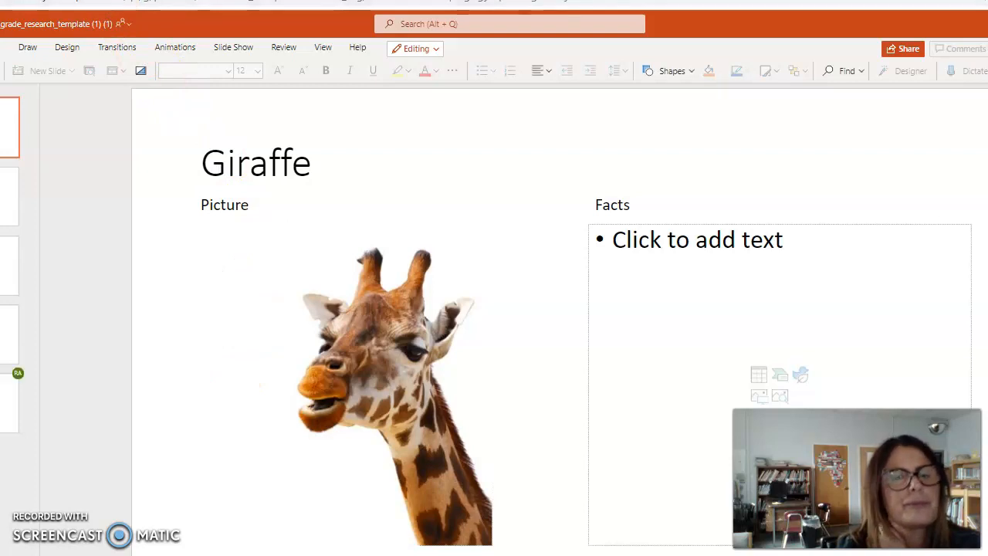
Leave the giraffe research presentation for an empty new browser tab.
{"action": "key", "text": "ctrl+t"}
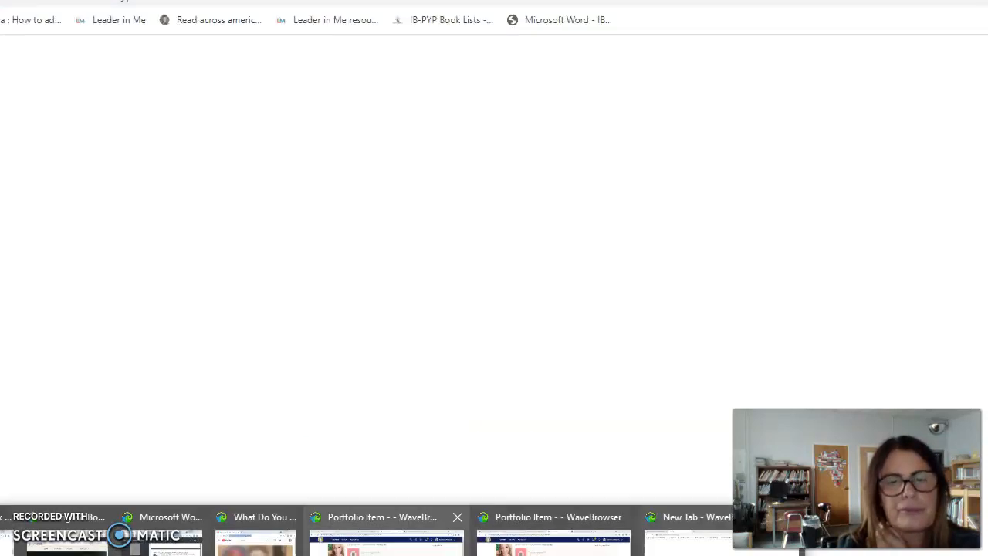
Return to the Schoology window and open the Sharing the Planet portfolio.
{"action": "left_click", "coordinate": [368, 545]}
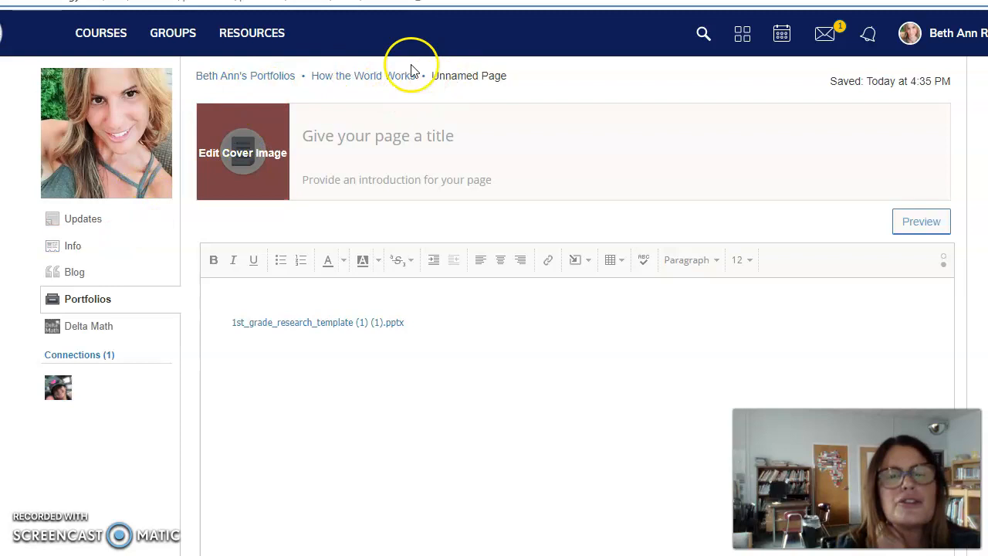
{"action": "left_click", "coordinate": [241, 78]}
{"action": "scroll", "coordinate": [348, 203], "scroll_direction": "down", "scroll_amount": 1}
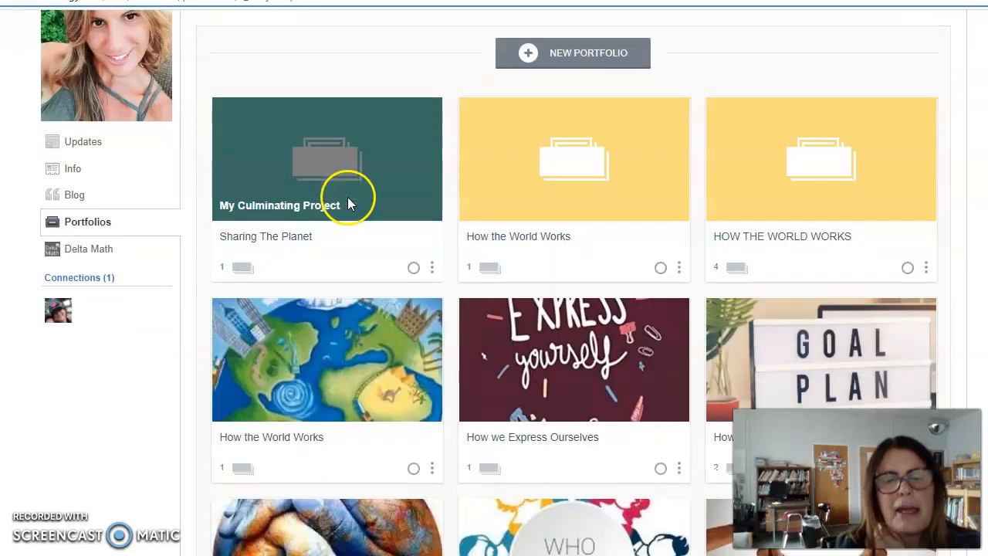
{"action": "scroll", "coordinate": [362, 203], "scroll_direction": "down", "scroll_amount": 2}
{"action": "scroll", "coordinate": [383, 206], "scroll_direction": "down", "scroll_amount": 1}
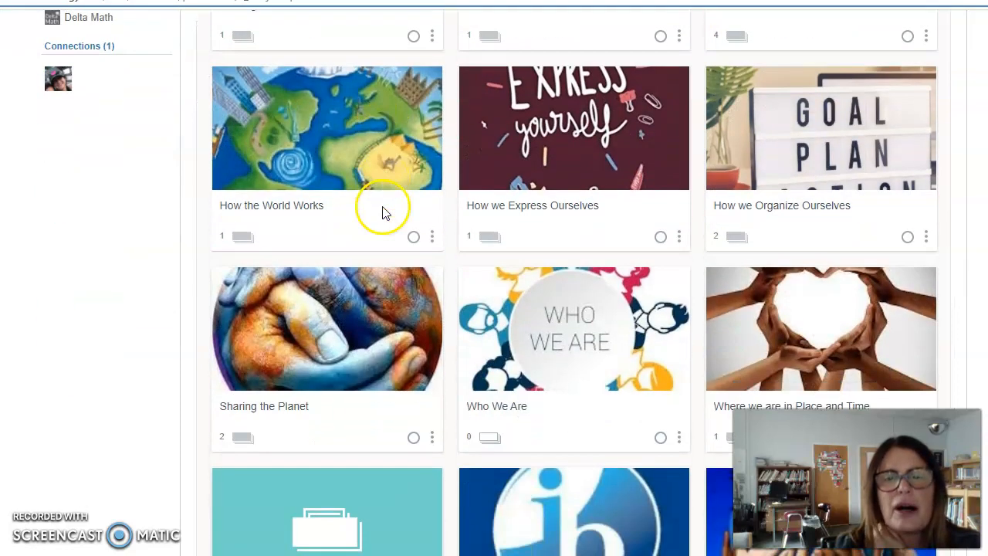
{"action": "scroll", "coordinate": [382, 206], "scroll_direction": "down", "scroll_amount": 1}
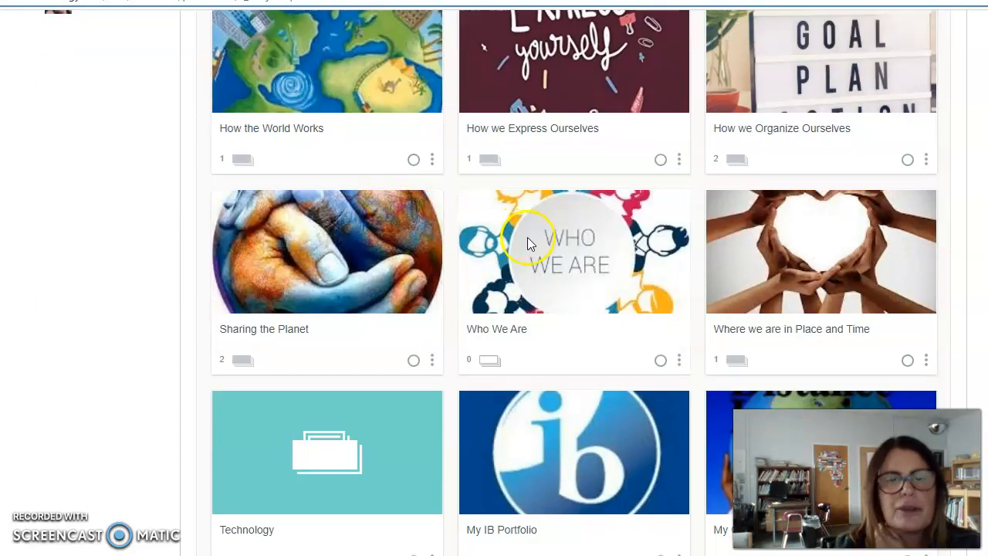
{"action": "left_click", "coordinate": [325, 272]}
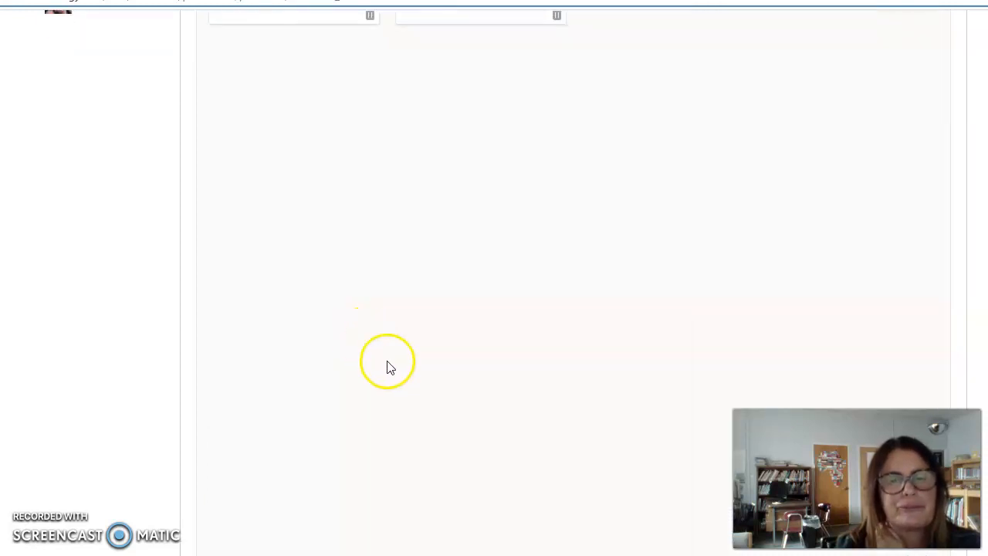
Open the My Animal Research page, then go back to the portfolios list.
{"action": "left_click", "coordinate": [436, 166]}
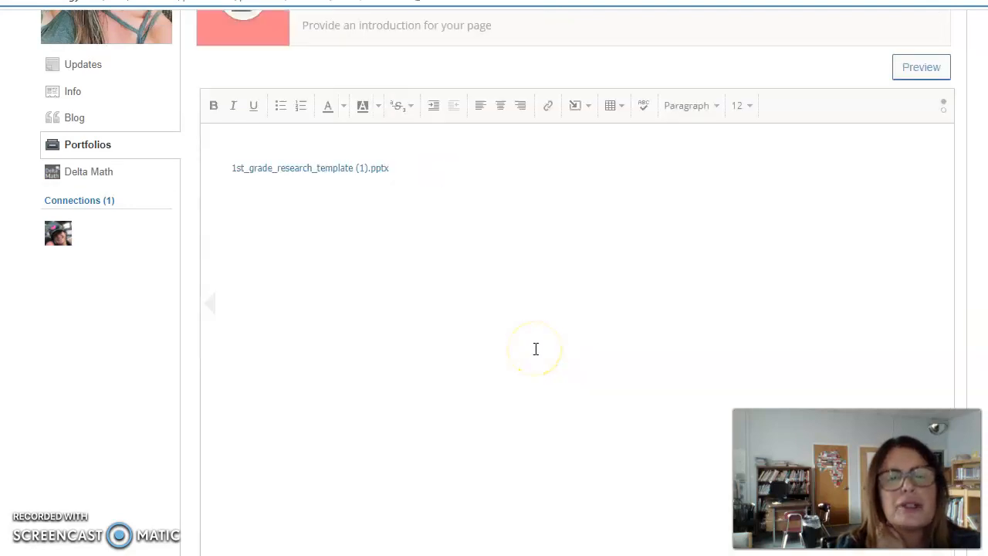
{"action": "scroll", "coordinate": [536, 349], "scroll_direction": "up", "scroll_amount": 2}
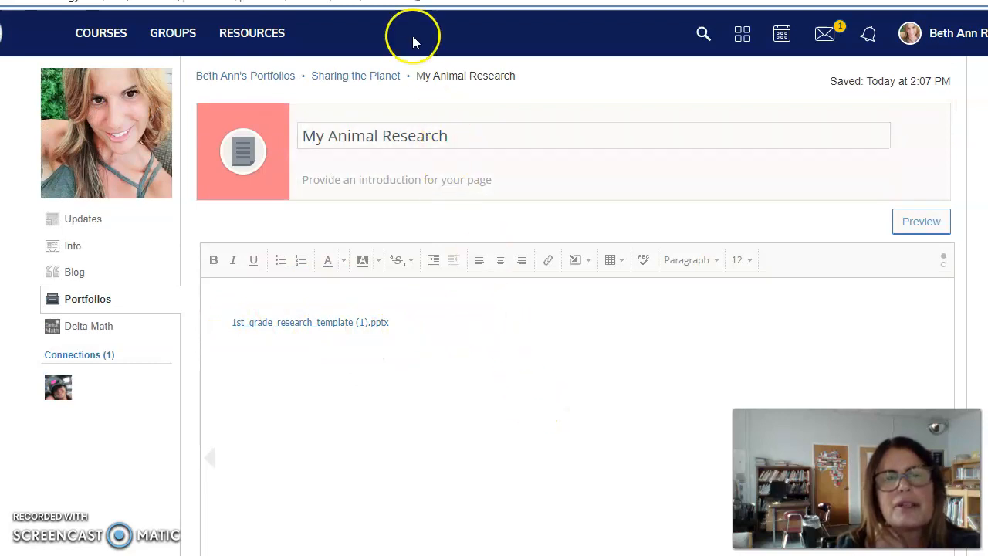
{"action": "left_click", "coordinate": [211, 77]}
Open the good citizen page in the How we Express Ourselves portfolio.
{"action": "scroll", "coordinate": [532, 253], "scroll_direction": "down", "scroll_amount": 4}
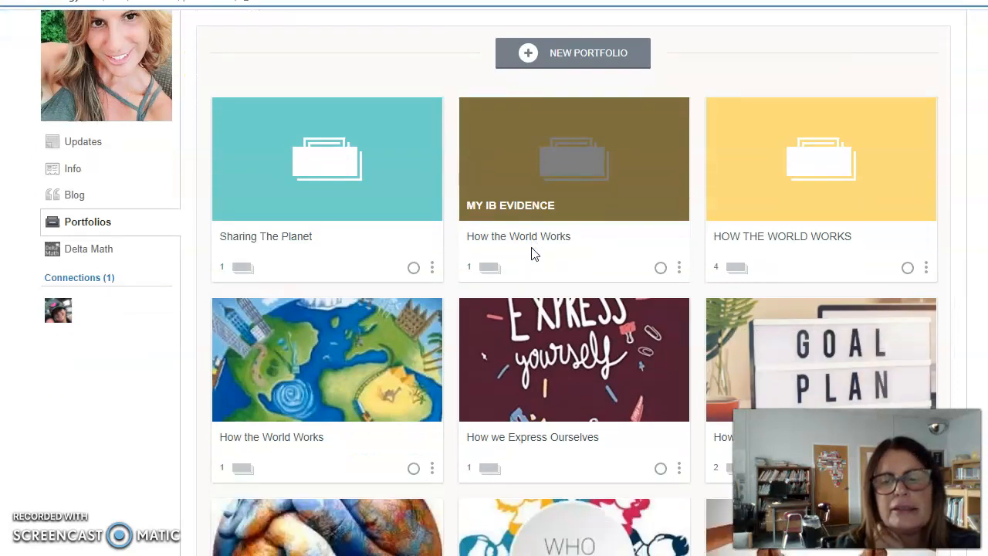
{"action": "scroll", "coordinate": [531, 253], "scroll_direction": "down", "scroll_amount": 1}
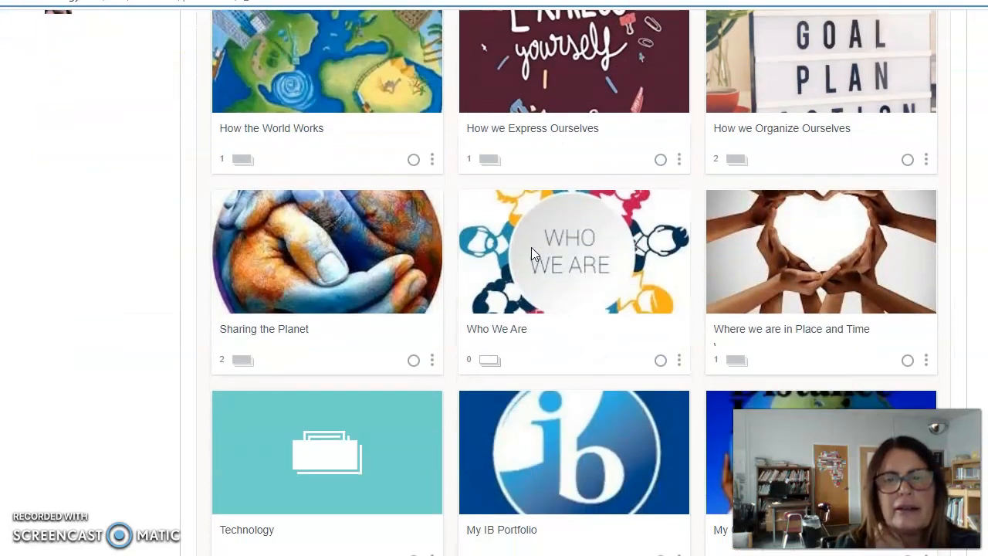
{"action": "left_click", "coordinate": [599, 131]}
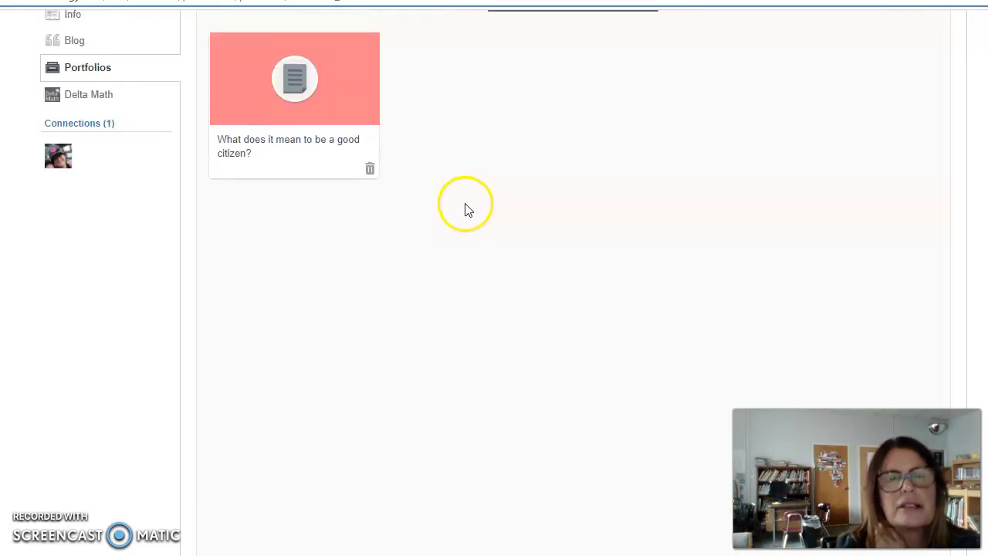
{"action": "left_click", "coordinate": [333, 95]}
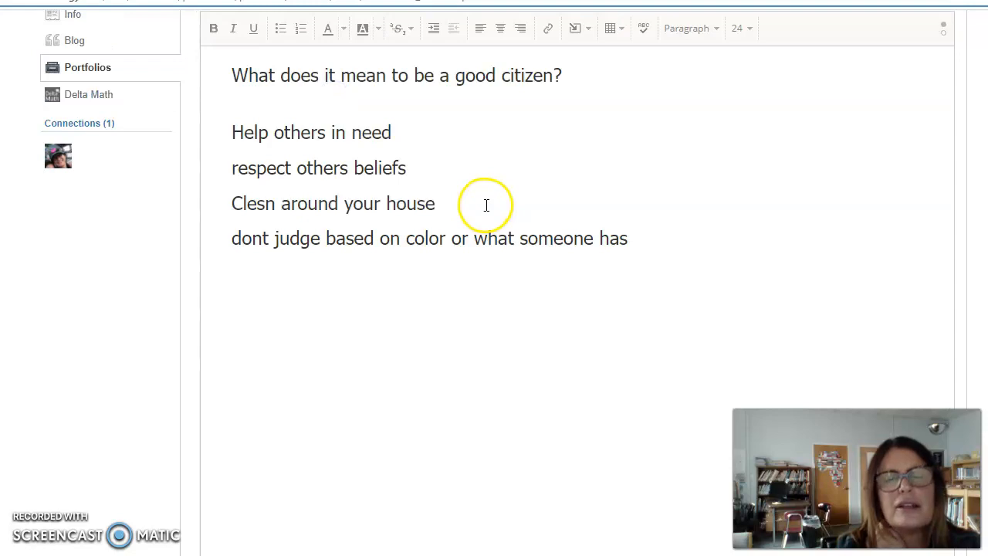
{"action": "scroll", "coordinate": [502, 202], "scroll_direction": "up", "scroll_amount": 1}
{"action": "scroll", "coordinate": [552, 243], "scroll_direction": "up", "scroll_amount": 2}
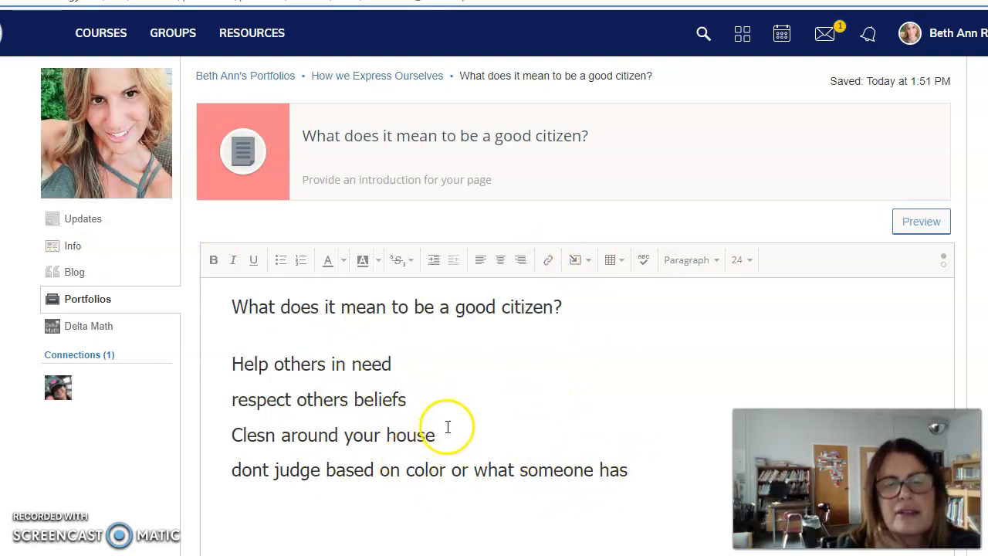
Correct 'Clesn' to 'Clean' so the line reads 'Clean around your house'.
{"action": "left_click", "coordinate": [262, 435]}
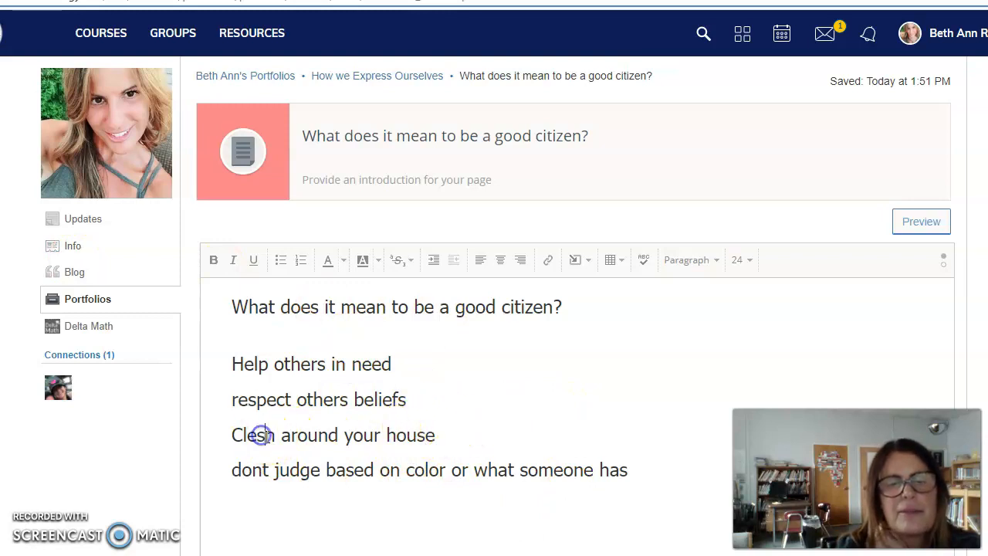
{"action": "key", "text": "BackSpace"}
{"action": "type", "text": "a"}
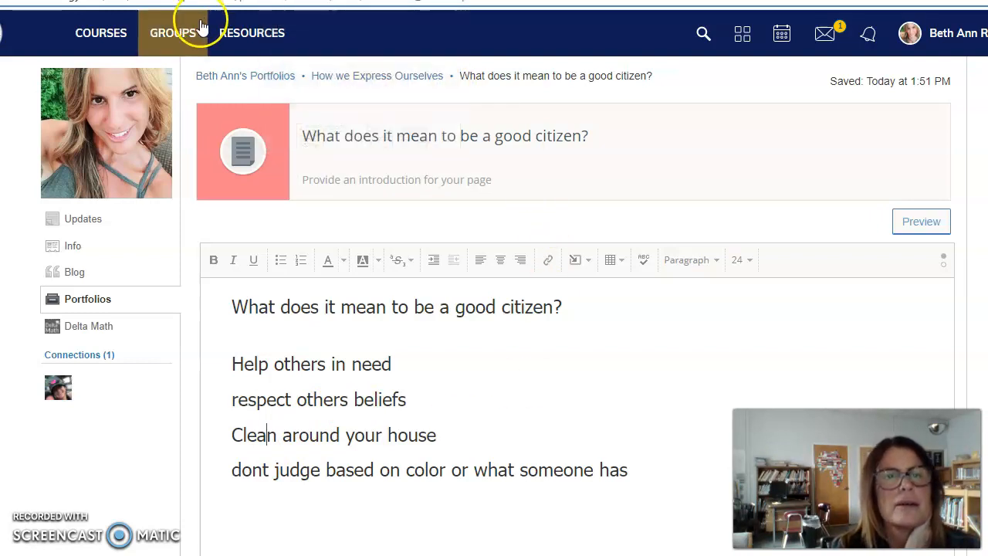
From the portfolio list, open How the World Works and its Technology - How We Measure Weather page.
{"action": "left_click", "coordinate": [221, 82]}
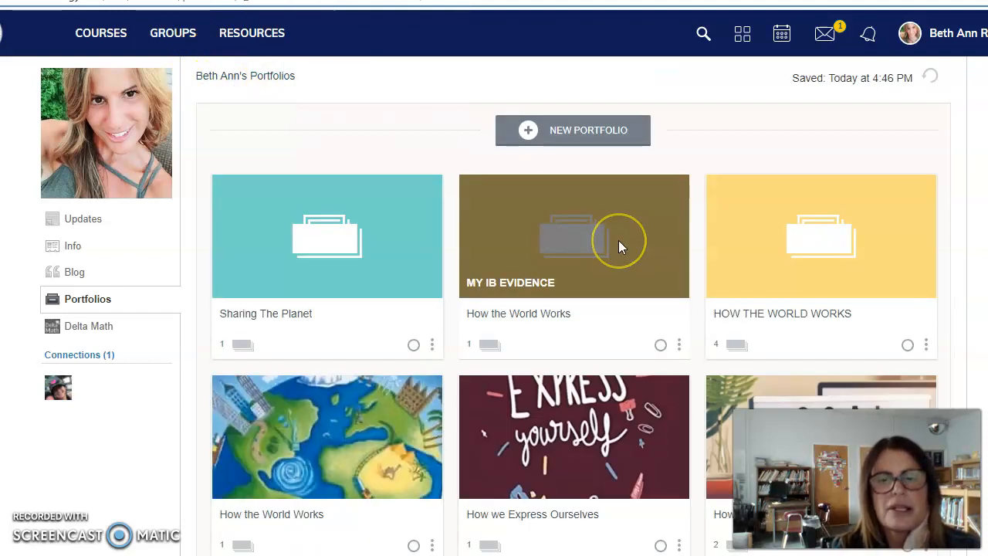
{"action": "scroll", "coordinate": [619, 243], "scroll_direction": "down", "scroll_amount": 2}
{"action": "scroll", "coordinate": [618, 243], "scroll_direction": "down", "scroll_amount": 3}
{"action": "left_click", "coordinate": [614, 241]}
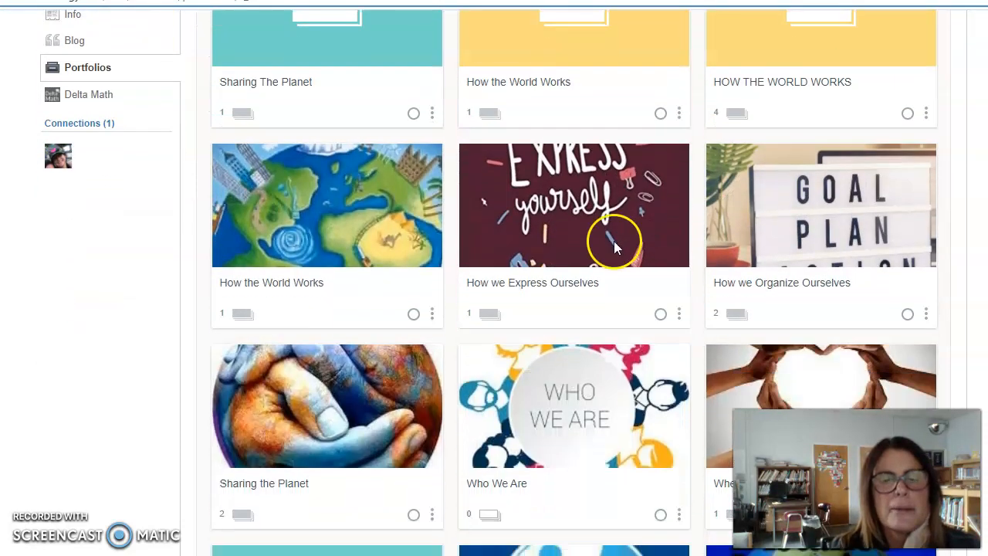
{"action": "left_click", "coordinate": [562, 397]}
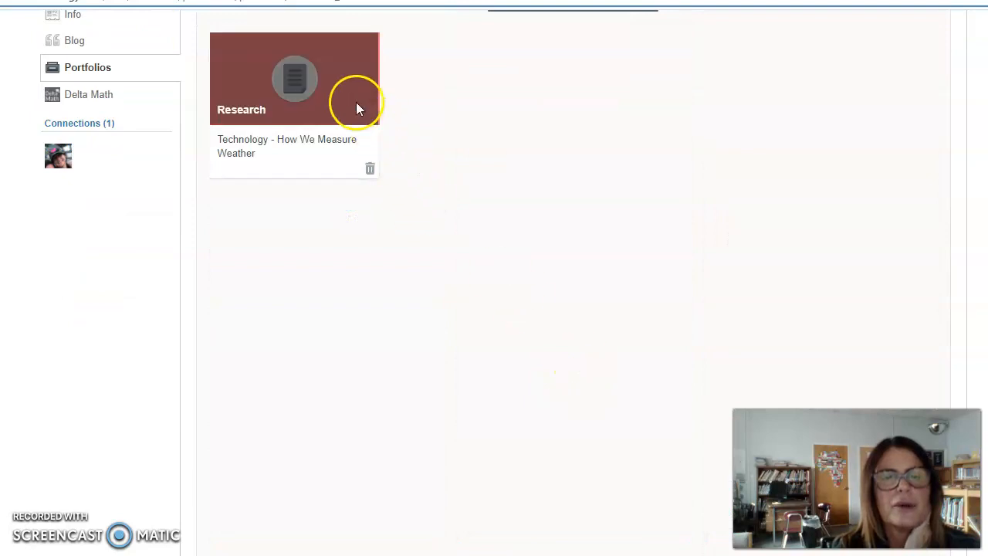
{"action": "left_click", "coordinate": [325, 101]}
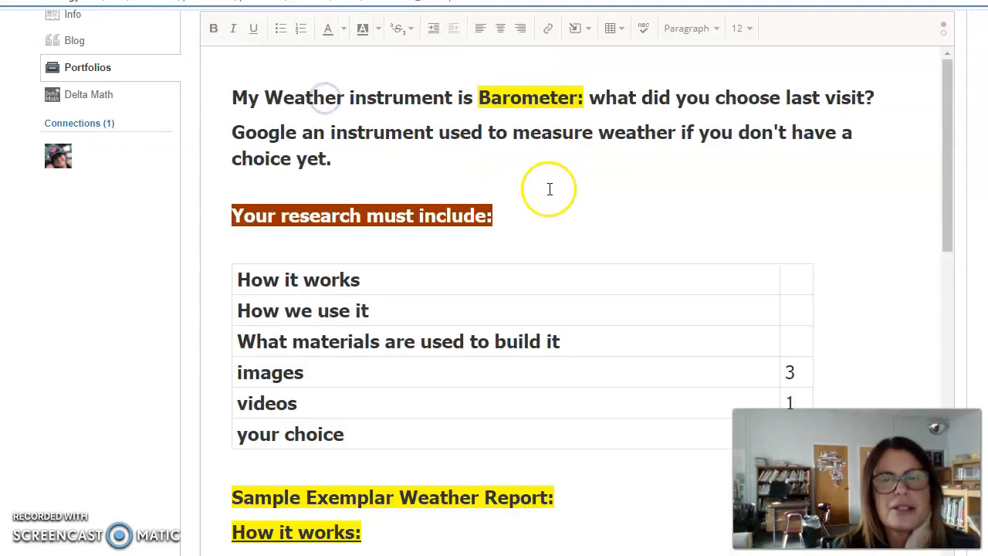
Scroll through the weather page to review its barometer report.
{"action": "scroll", "coordinate": [550, 189], "scroll_direction": "up", "scroll_amount": 1}
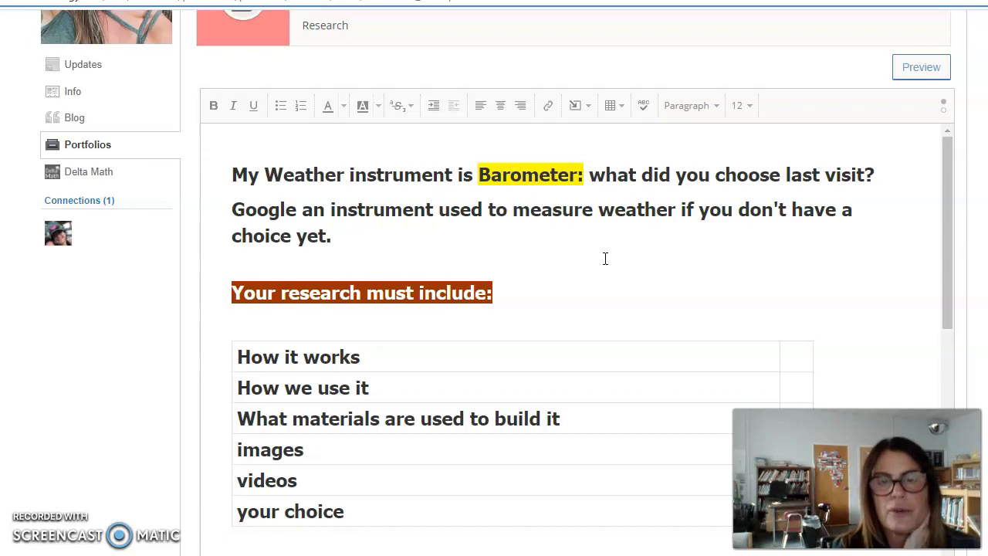
{"action": "scroll", "coordinate": [606, 259], "scroll_direction": "down", "scroll_amount": 1}
{"action": "scroll", "coordinate": [605, 258], "scroll_direction": "up", "scroll_amount": 1}
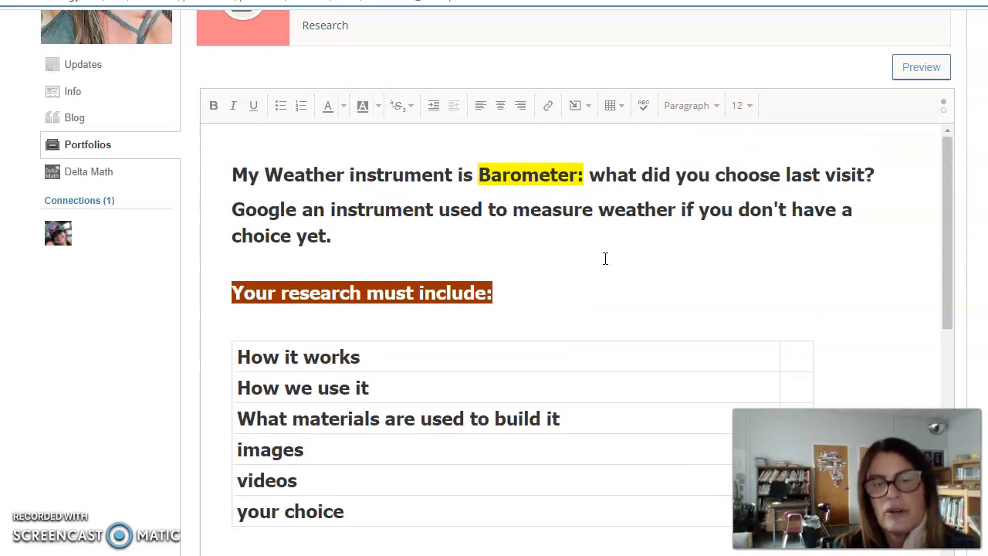
{"action": "scroll", "coordinate": [606, 259], "scroll_direction": "down", "scroll_amount": 1}
{"action": "scroll", "coordinate": [606, 259], "scroll_direction": "down", "scroll_amount": 1}
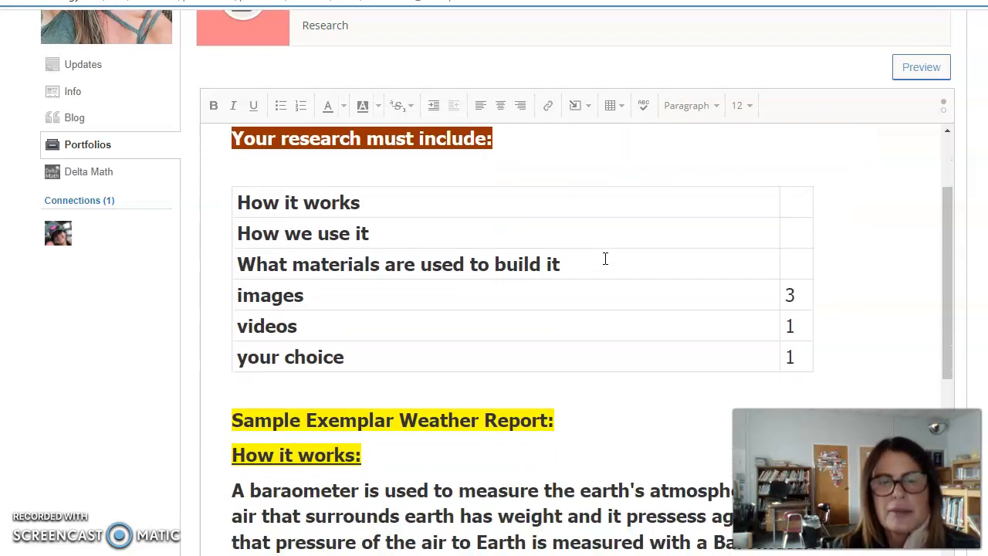
{"action": "scroll", "coordinate": [605, 259], "scroll_direction": "down", "scroll_amount": 7}
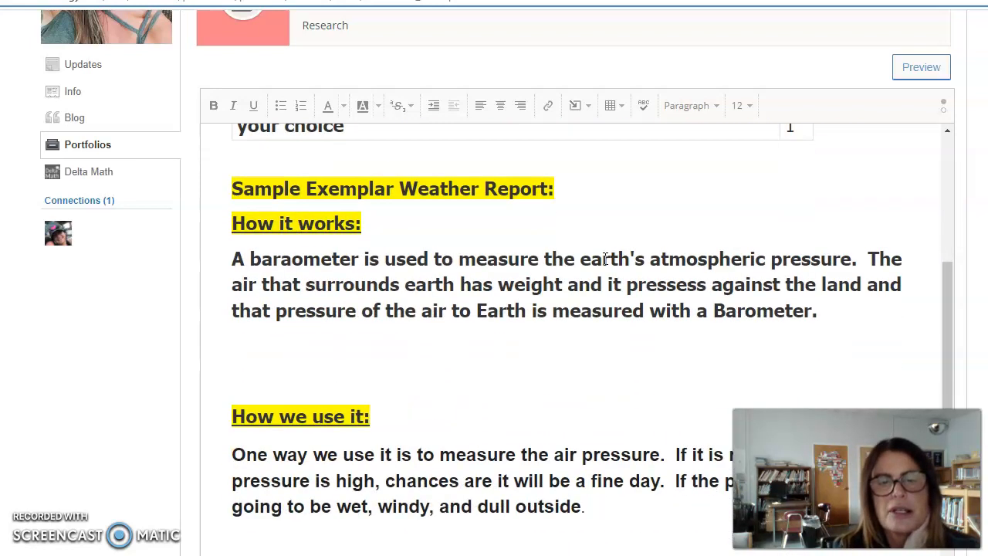
{"action": "scroll", "coordinate": [606, 258], "scroll_direction": "down", "scroll_amount": 7}
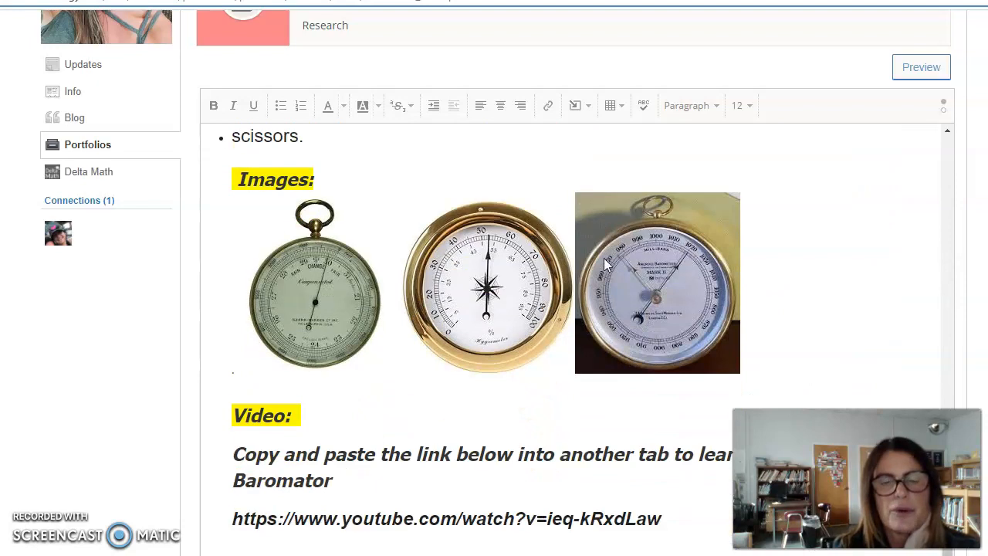
{"action": "scroll", "coordinate": [606, 262], "scroll_direction": "up", "scroll_amount": 3}
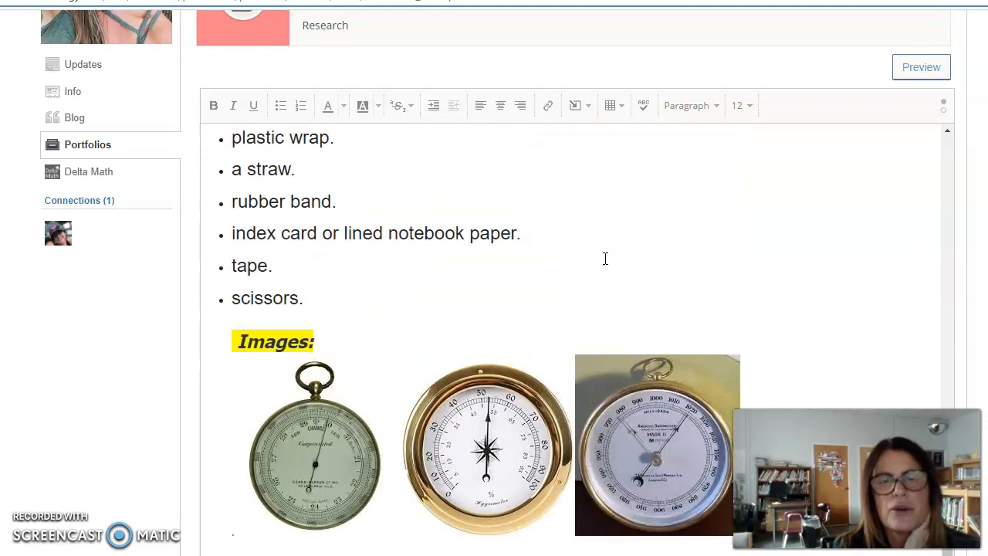
{"action": "scroll", "coordinate": [605, 258], "scroll_direction": "up", "scroll_amount": 12}
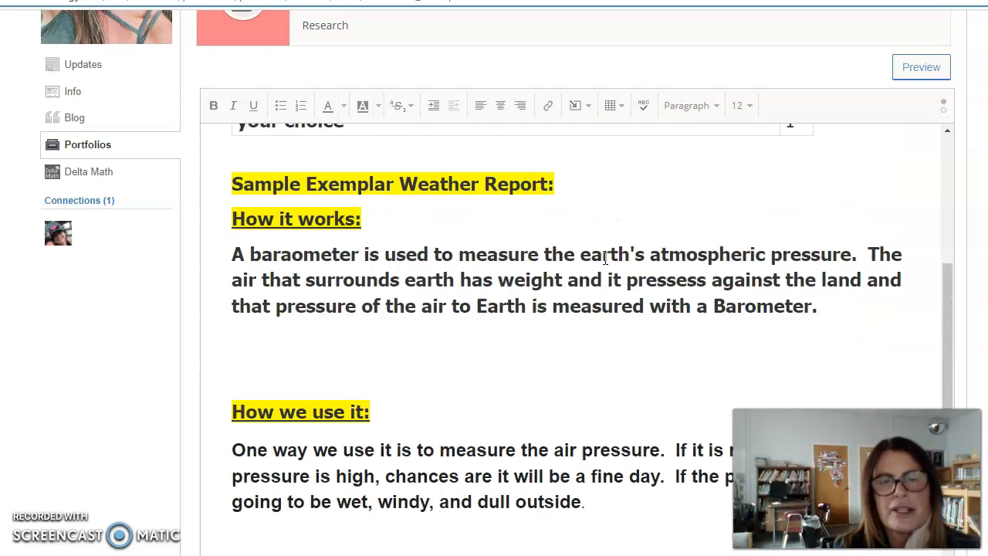
{"action": "left_click", "coordinate": [879, 304]}
{"action": "scroll", "coordinate": [878, 304], "scroll_direction": "up", "scroll_amount": 2}
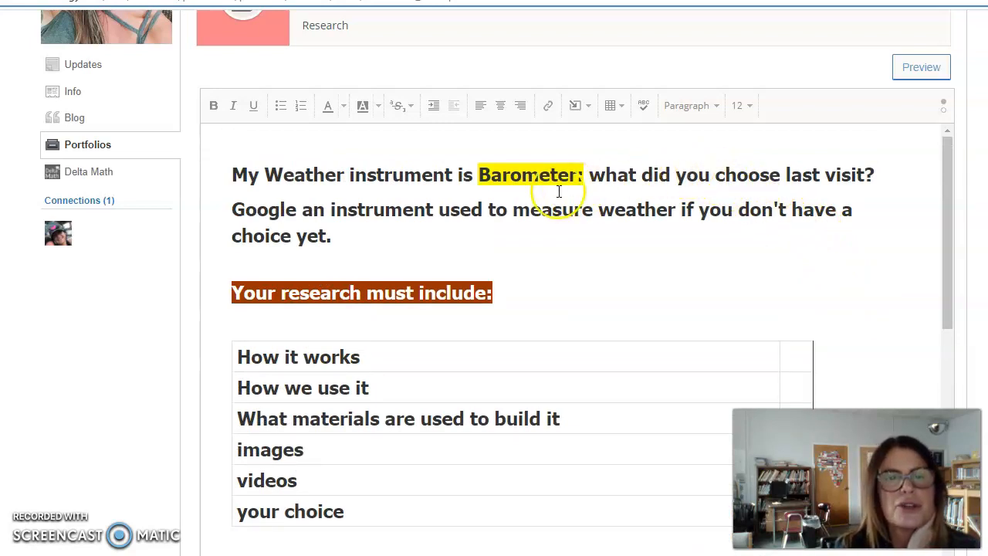
{"action": "scroll", "coordinate": [523, 193], "scroll_direction": "up", "scroll_amount": 2}
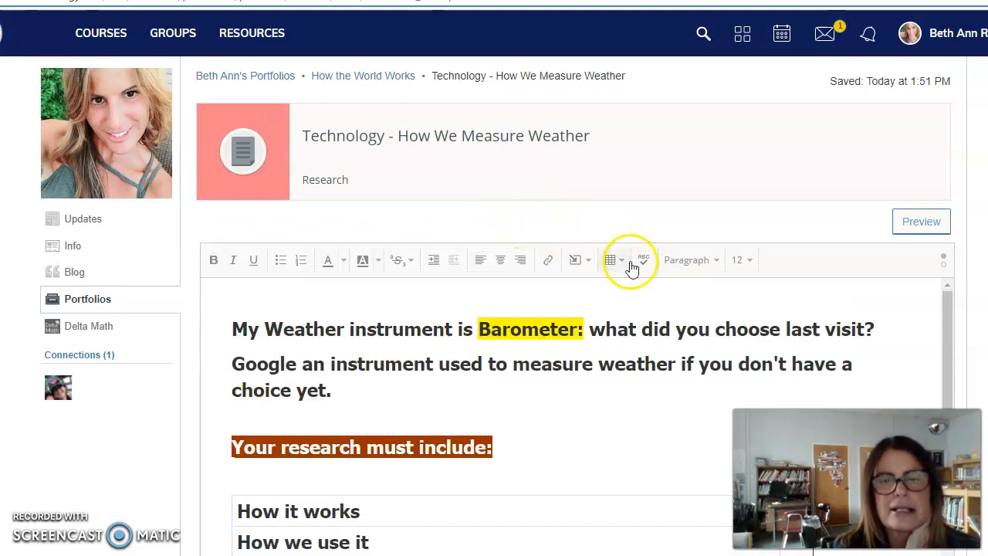
Show the insert-content choices like OneDrive, then begin editing the Research description field.
{"action": "left_click", "coordinate": [580, 262]}
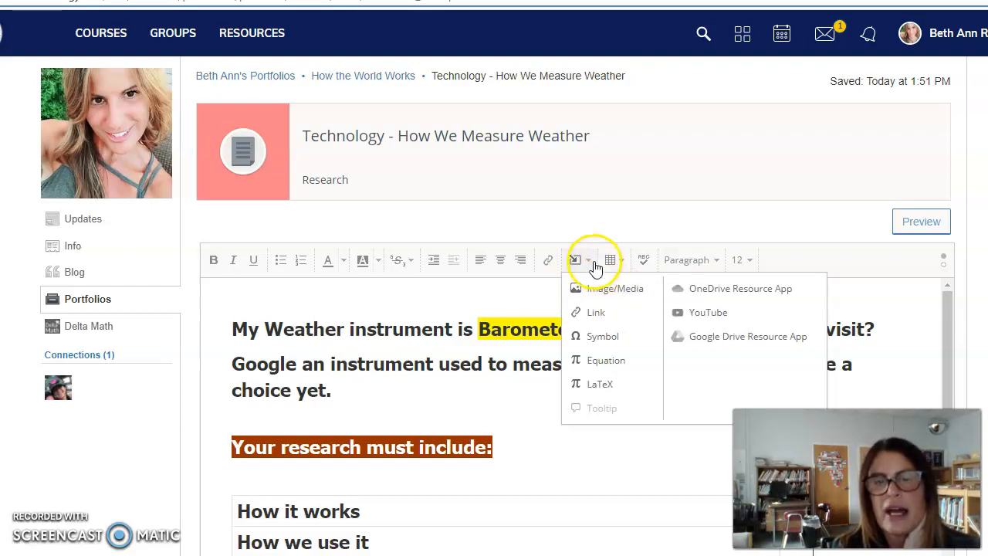
{"action": "left_click", "coordinate": [569, 186]}
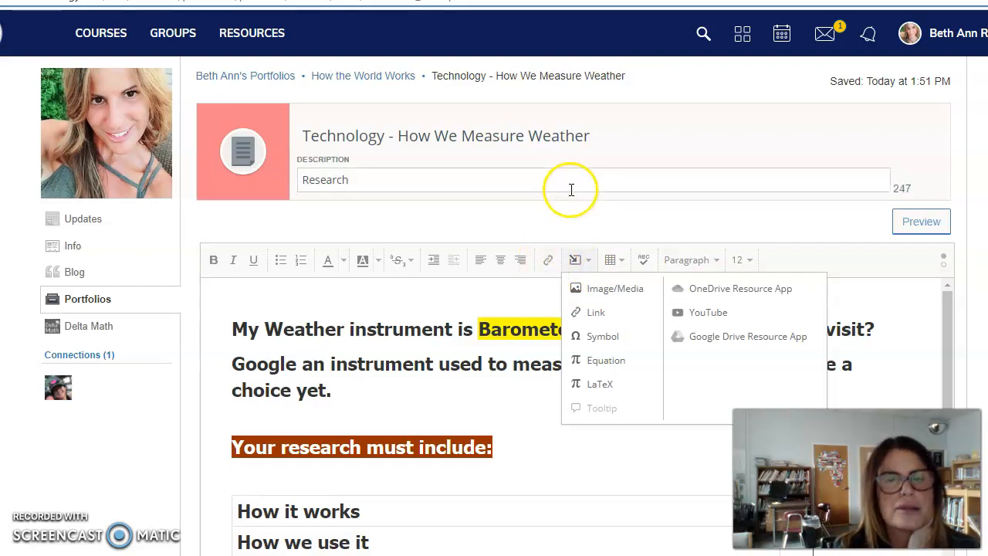